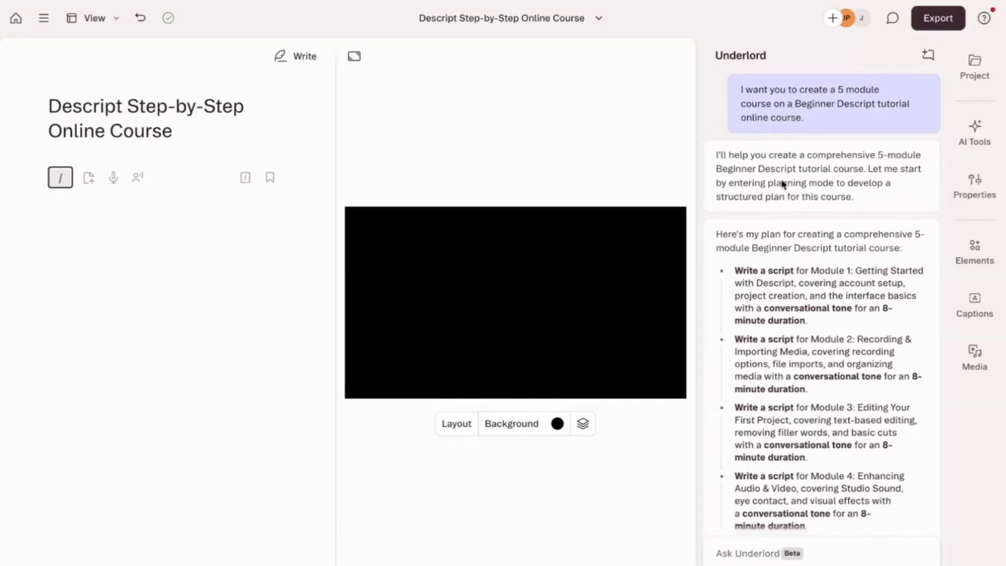
# Review Underlord's initial five-module plan for the Beginner Descript tutorial course, including its voice, scene and b-roll proposals
pyautogui.scroll(-2, 816, 311)
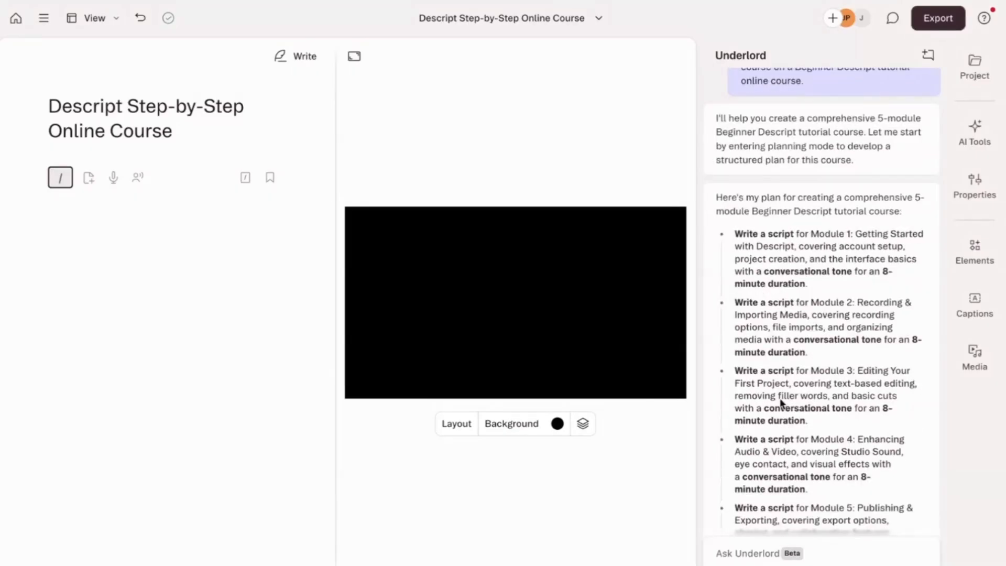
pyautogui.scroll(-6, 780, 402)
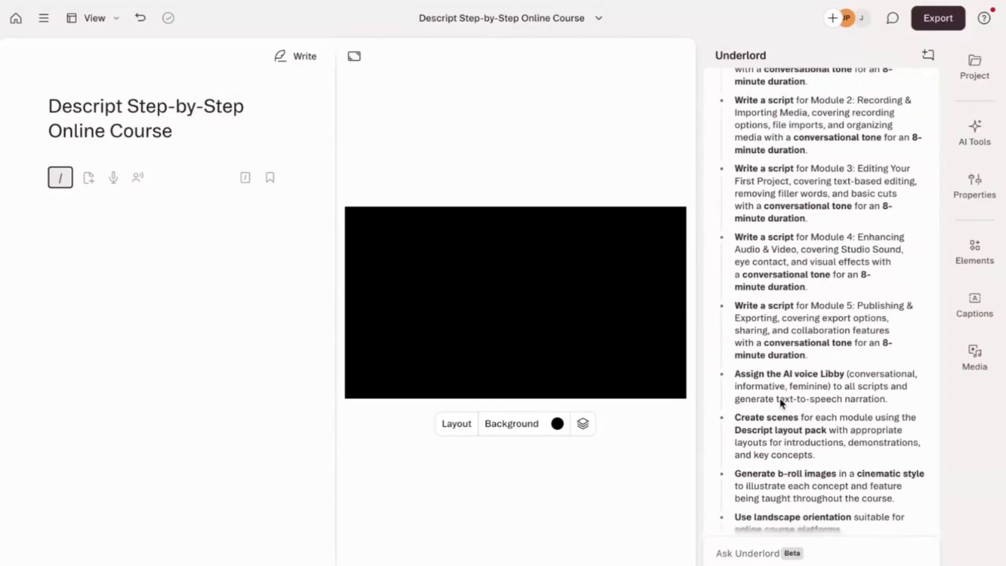
pyautogui.scroll(-2, 780, 402)
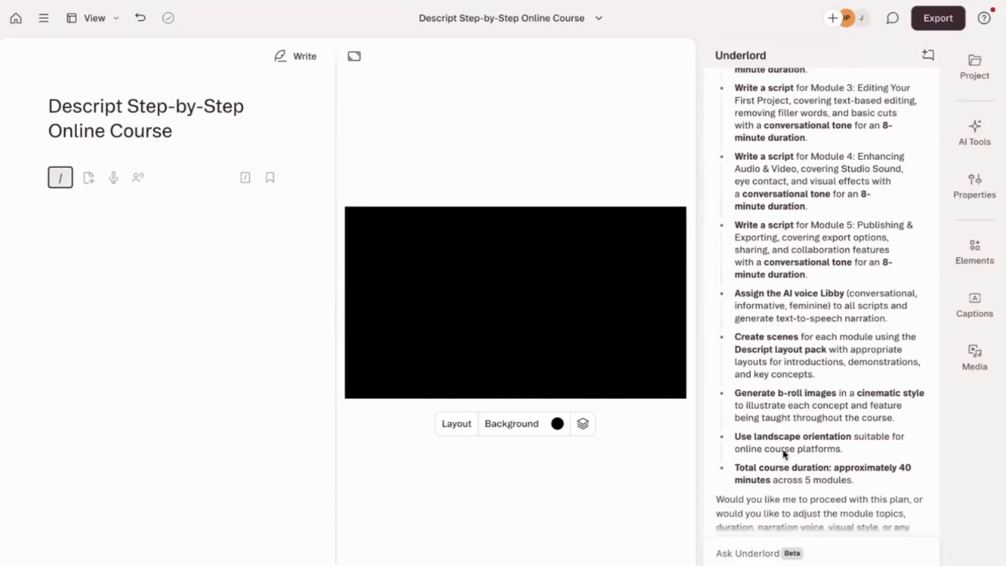
pyautogui.scroll(-1, 782, 453)
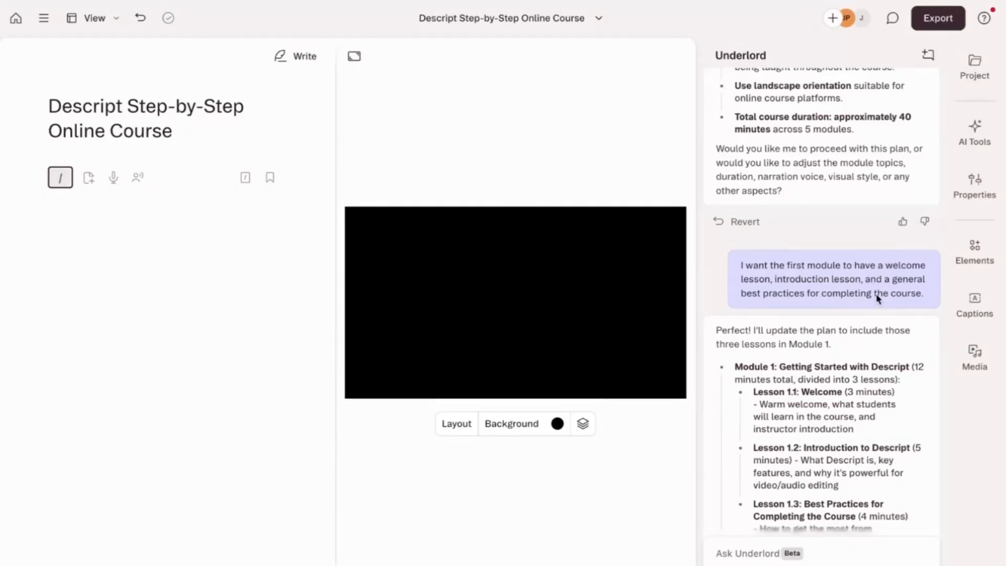
# Examine the updated course plan with the welcome, introduction and best-practices lessons in Module 1, including its narration and b-roll items
pyautogui.scroll(-1, 862, 367)
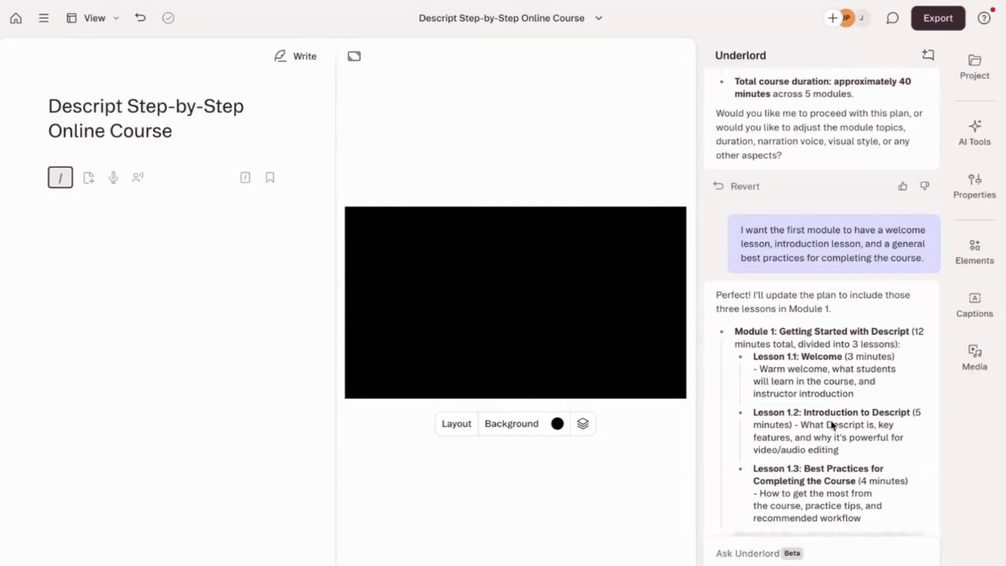
pyautogui.scroll(-1, 831, 419)
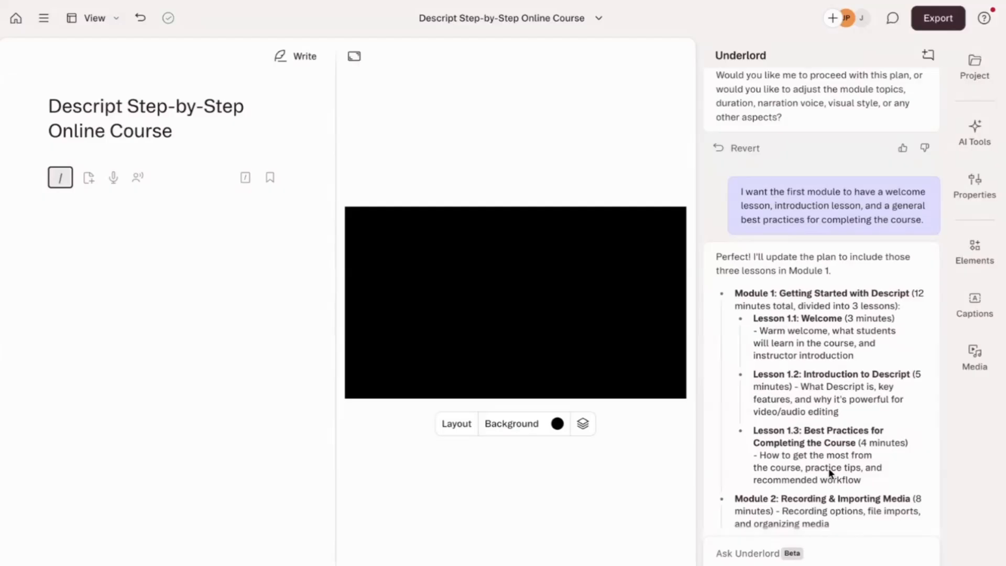
pyautogui.scroll(-2, 828, 467)
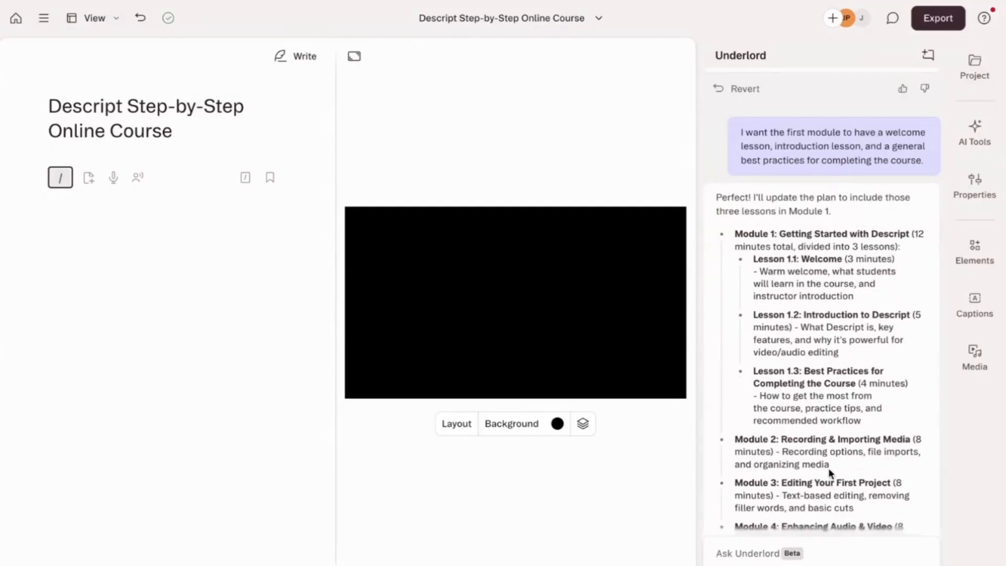
pyautogui.scroll(-3, 828, 467)
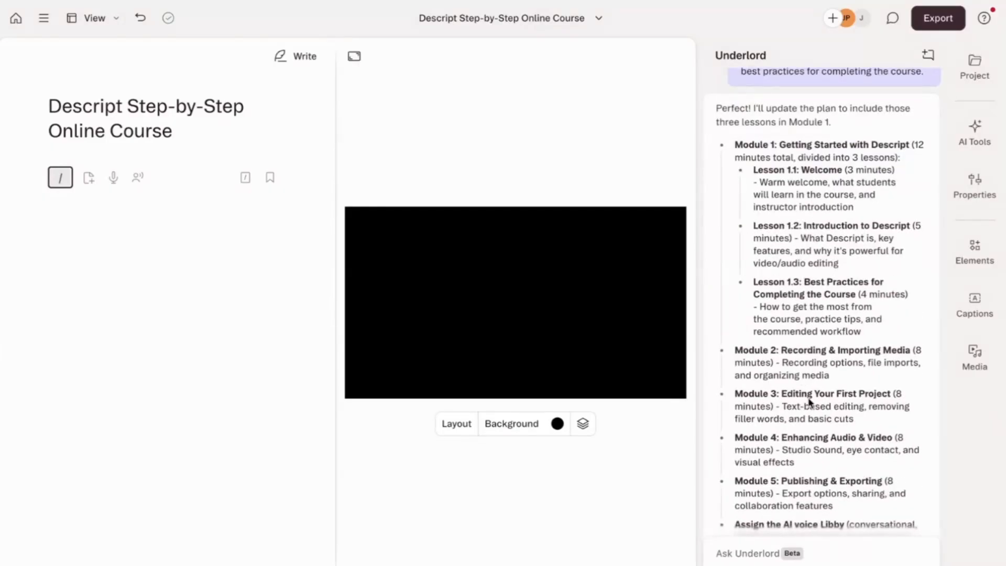
pyautogui.scroll(-1, 808, 406)
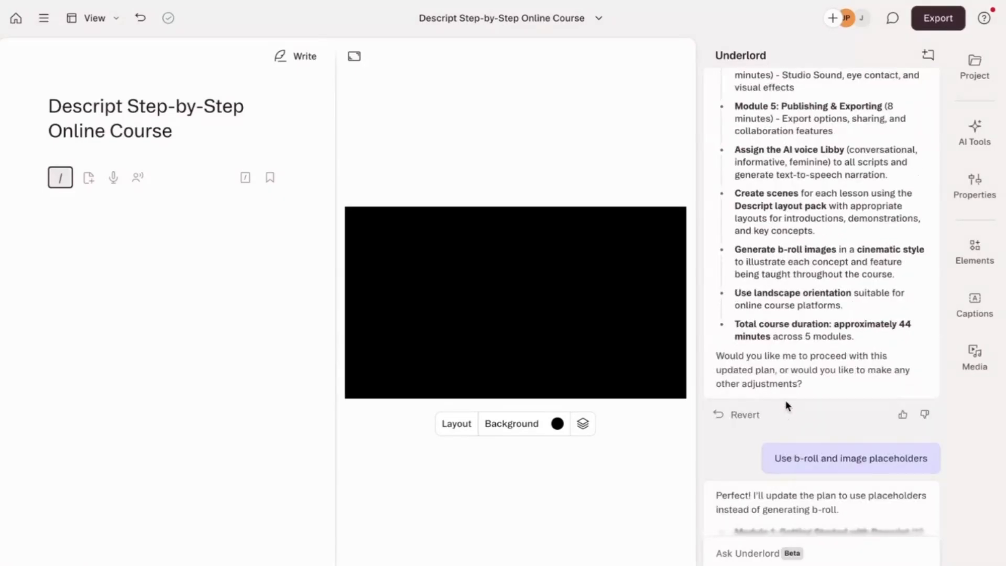
pyautogui.scroll(2, 843, 278)
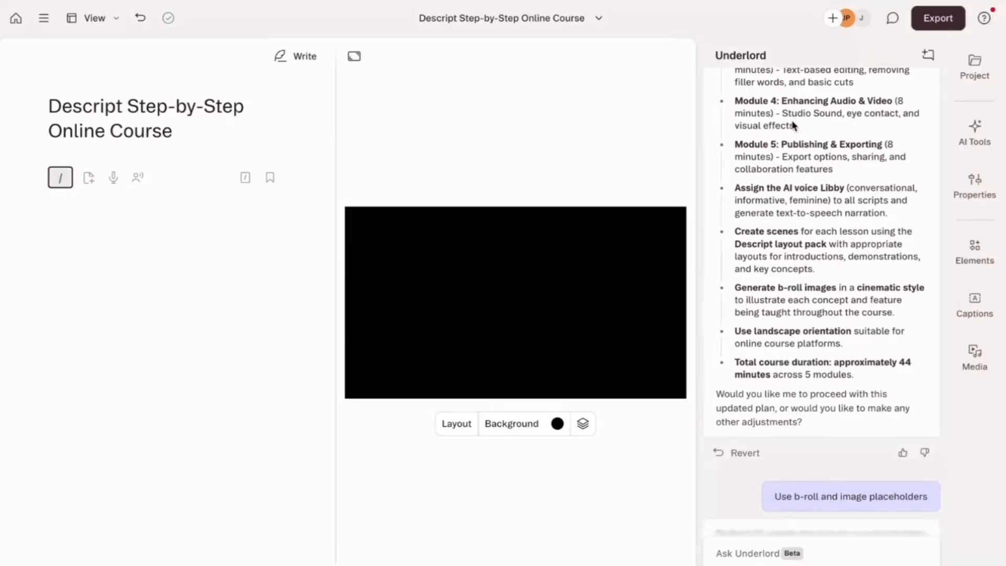
pyautogui.scroll(2, 793, 126)
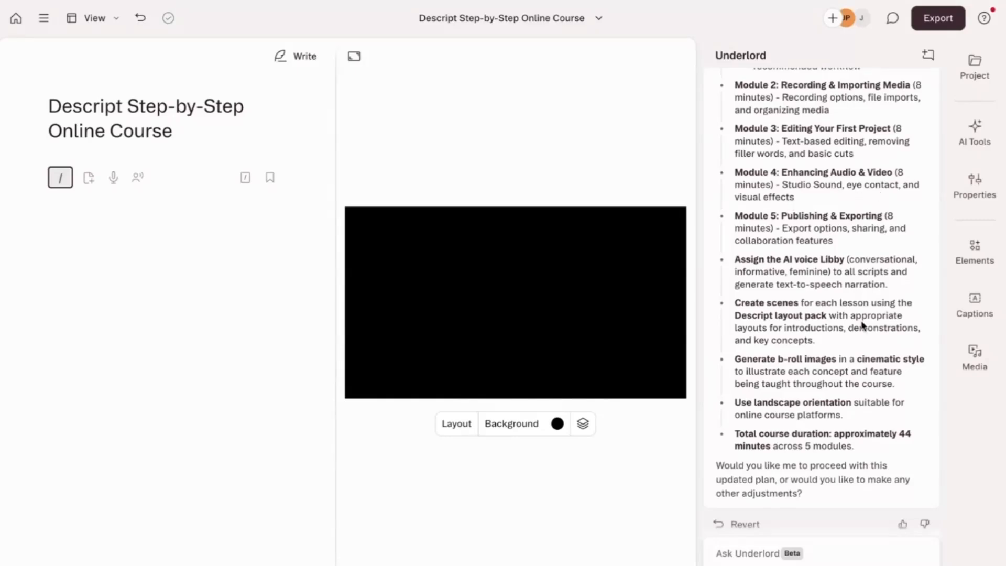
pyautogui.scroll(-1, 862, 325)
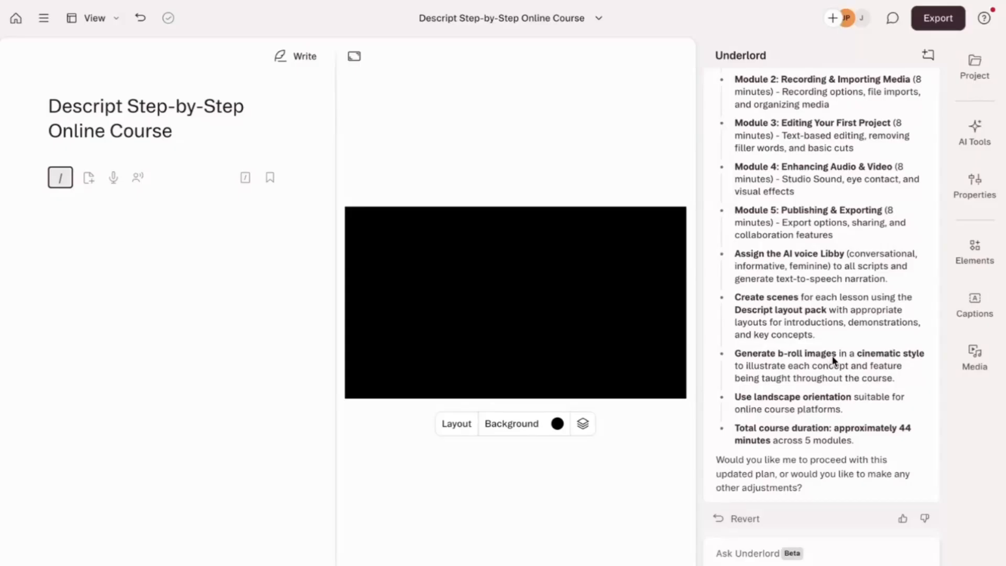
pyautogui.scroll(-1, 833, 360)
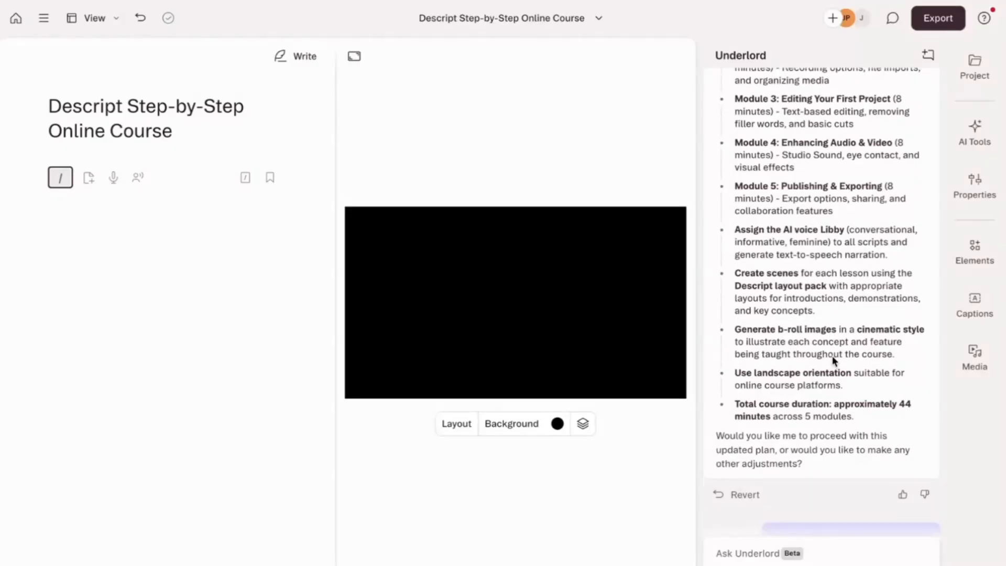
pyautogui.scroll(-1, 833, 361)
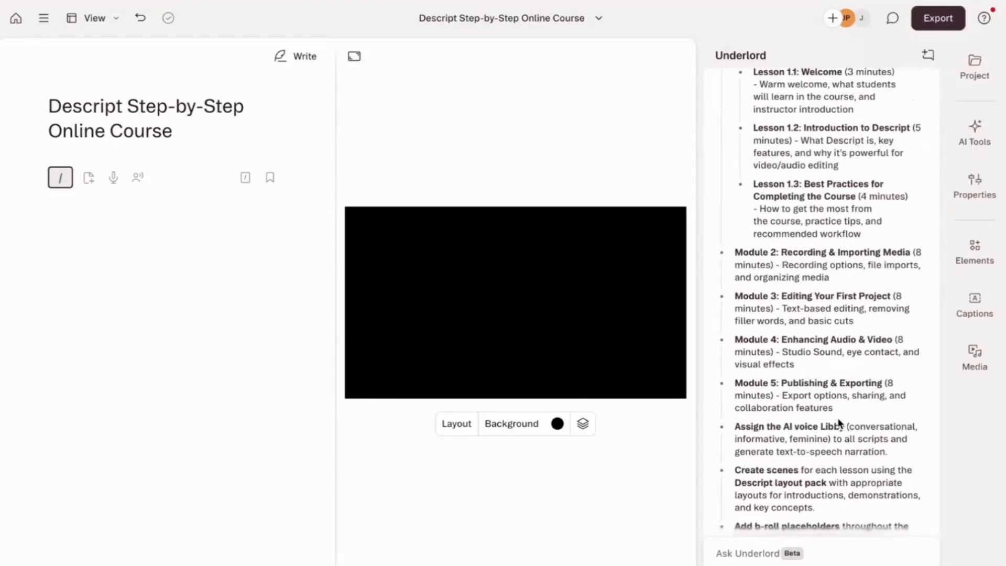
# Read through the plan revisions covering b-roll placeholders and the request to skip AI voice assignment
pyautogui.scroll(-9, 839, 423)
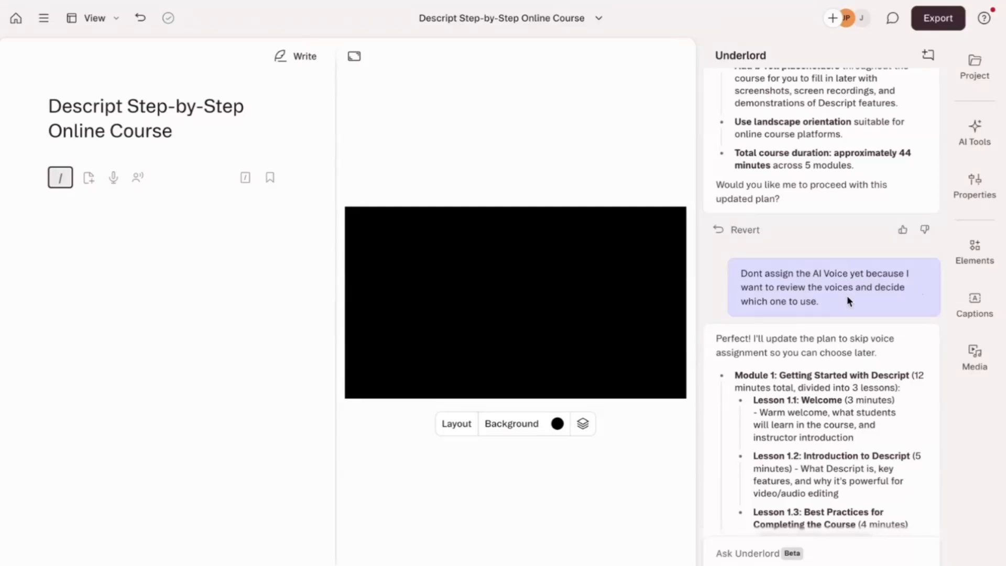
pyautogui.scroll(-2, 859, 303)
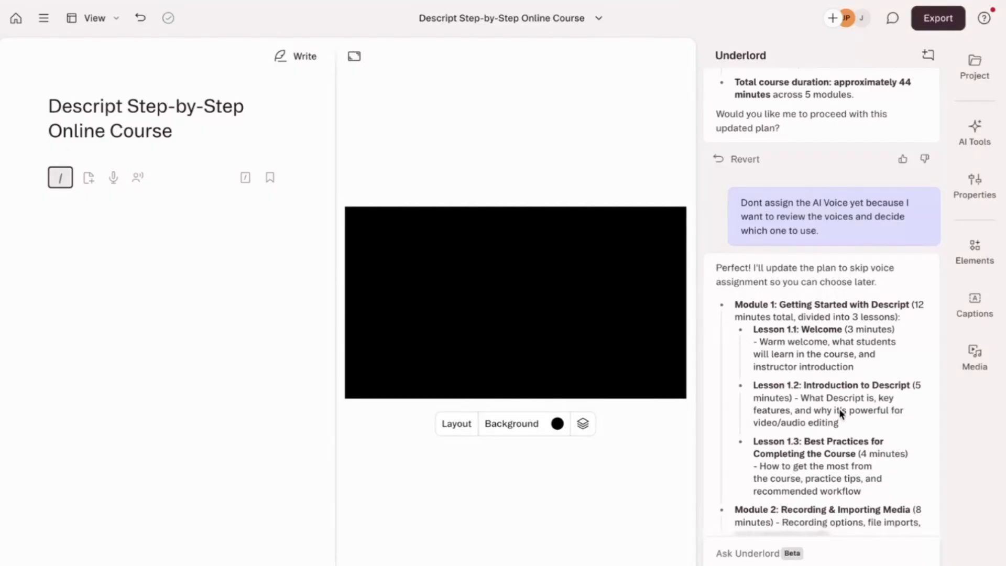
pyautogui.scroll(-3, 839, 413)
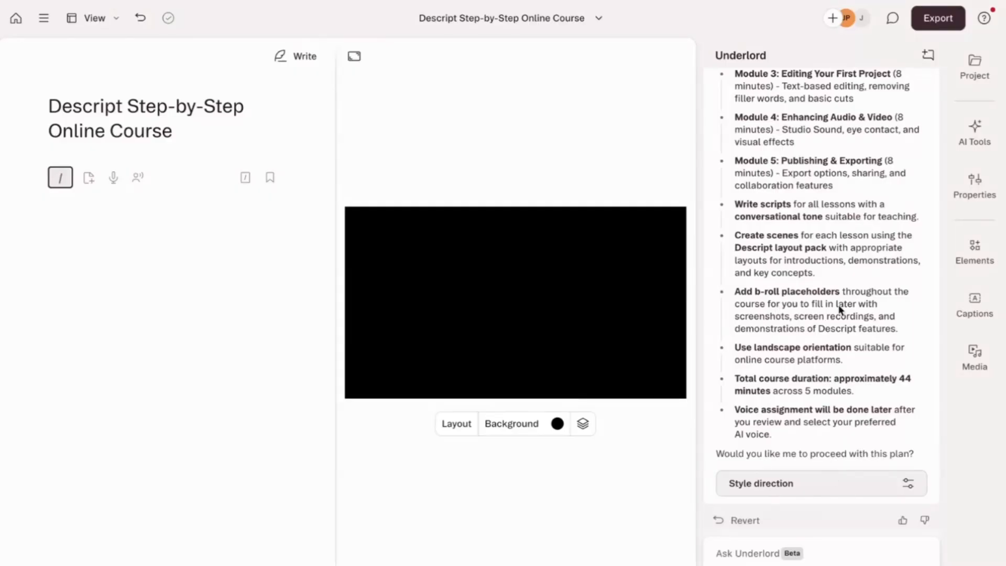
# Open the plan's style direction settings and keep the Landscape (16:9) aspect ratio and the Conversational tone
pyautogui.click(896, 484)
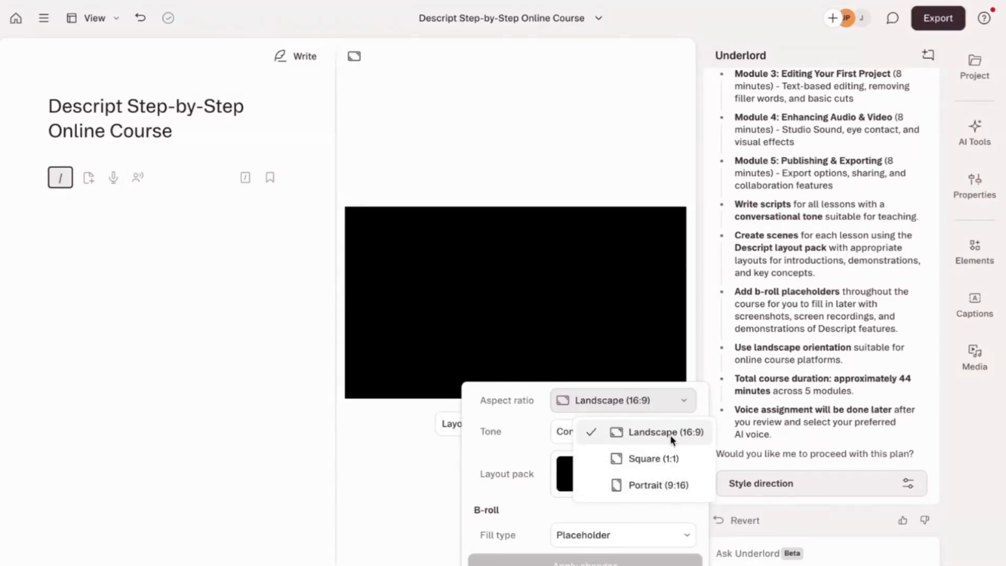
pyautogui.click(671, 434)
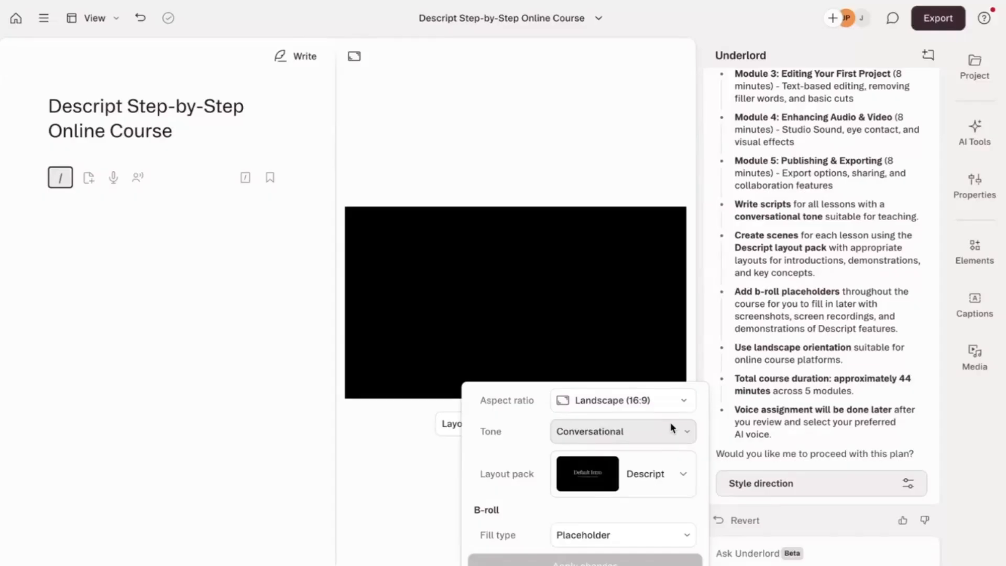
pyautogui.click(647, 435)
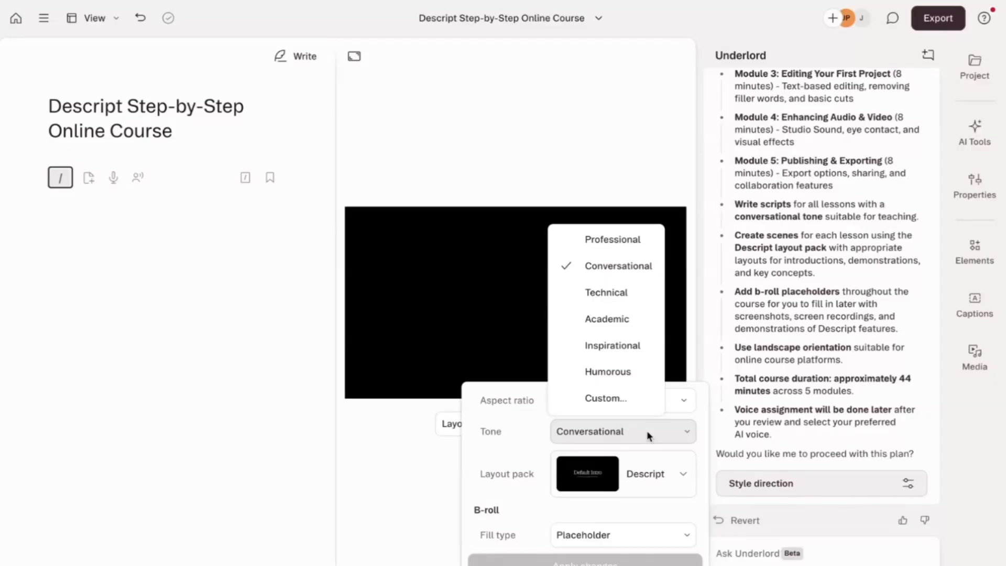
pyautogui.click(641, 278)
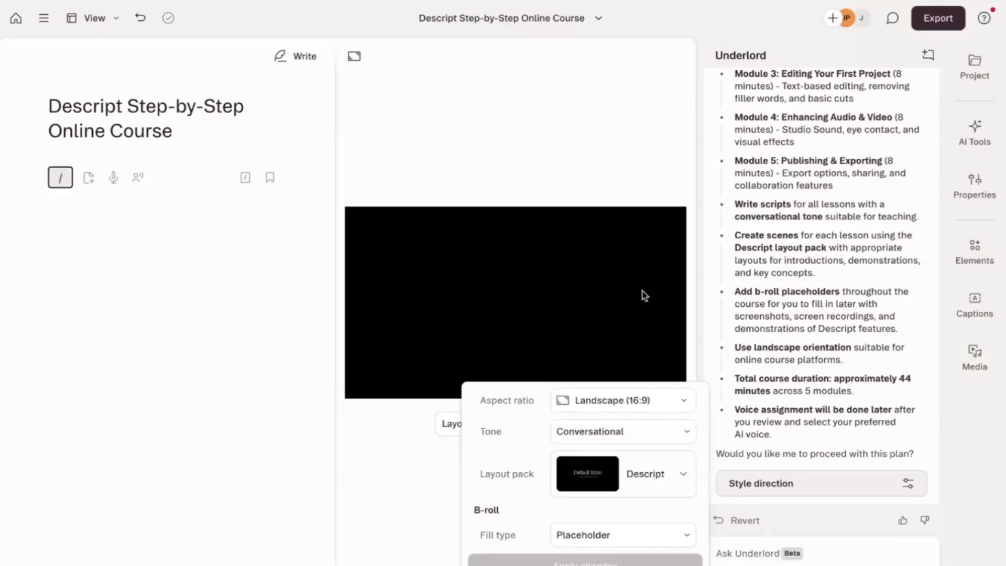
# Browse the layout pack gallery, choose the Descript - light pack for the course, and apply the style changes
pyautogui.click(678, 473)
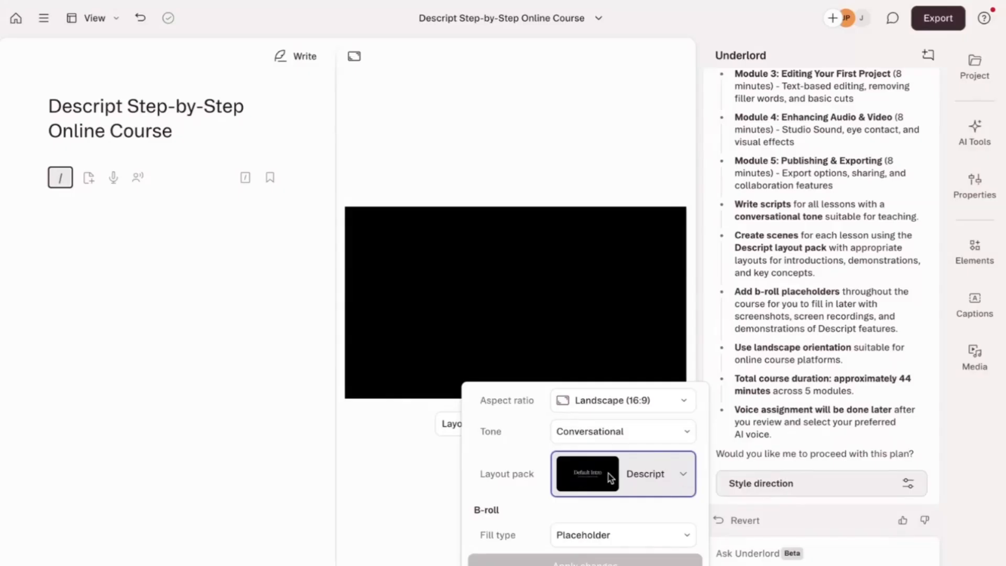
pyautogui.click(644, 480)
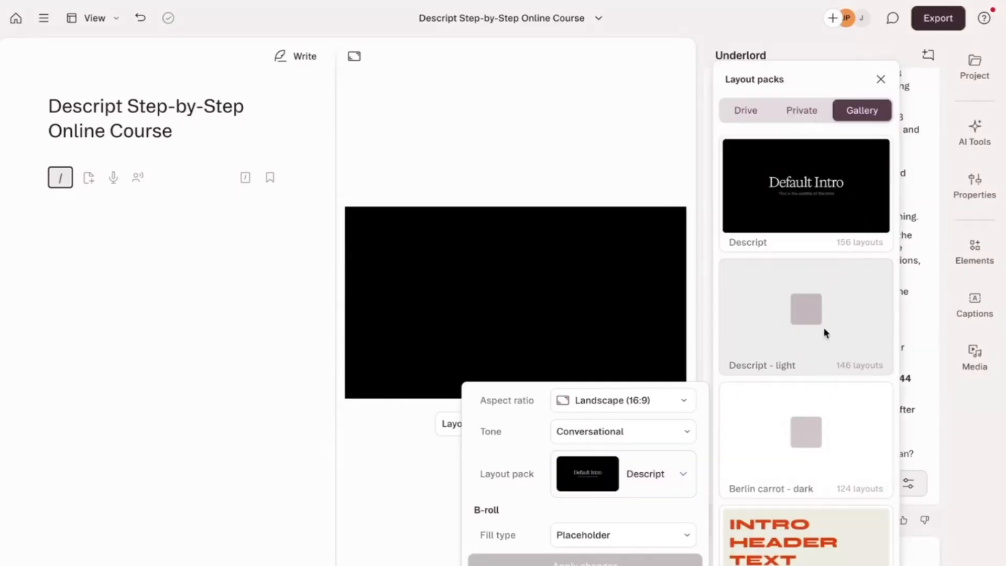
pyautogui.scroll(-5, 825, 335)
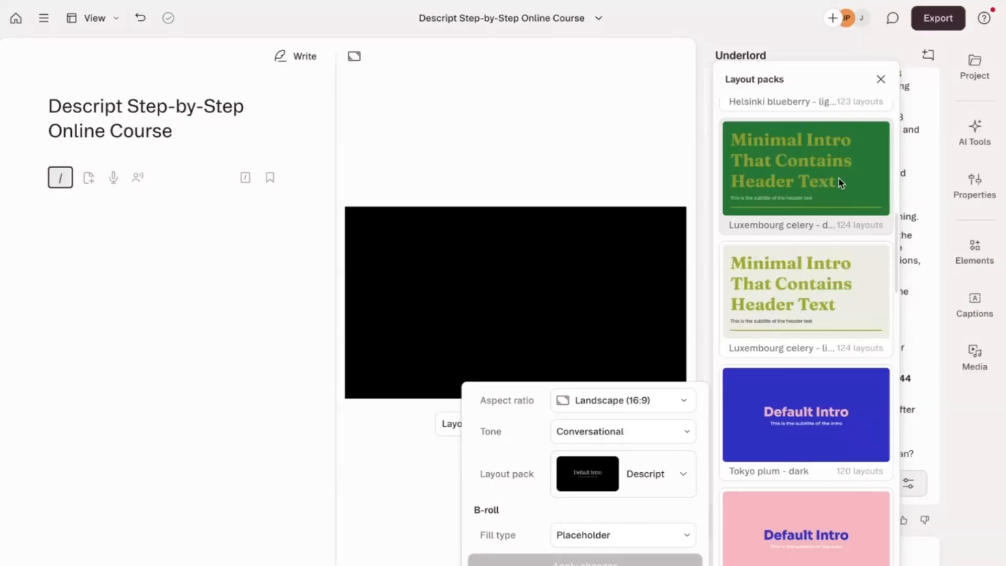
pyautogui.scroll(5, 838, 178)
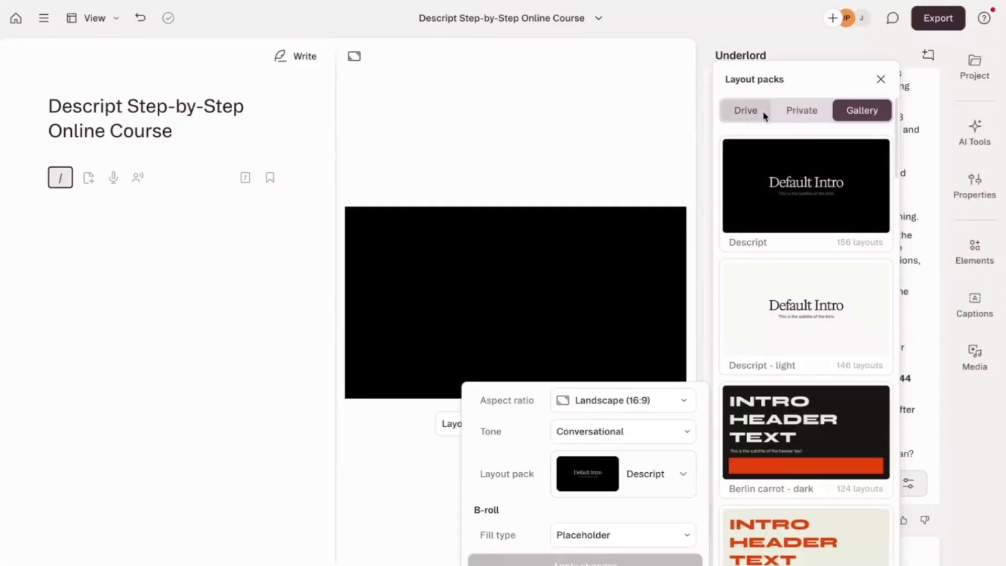
pyautogui.click(840, 328)
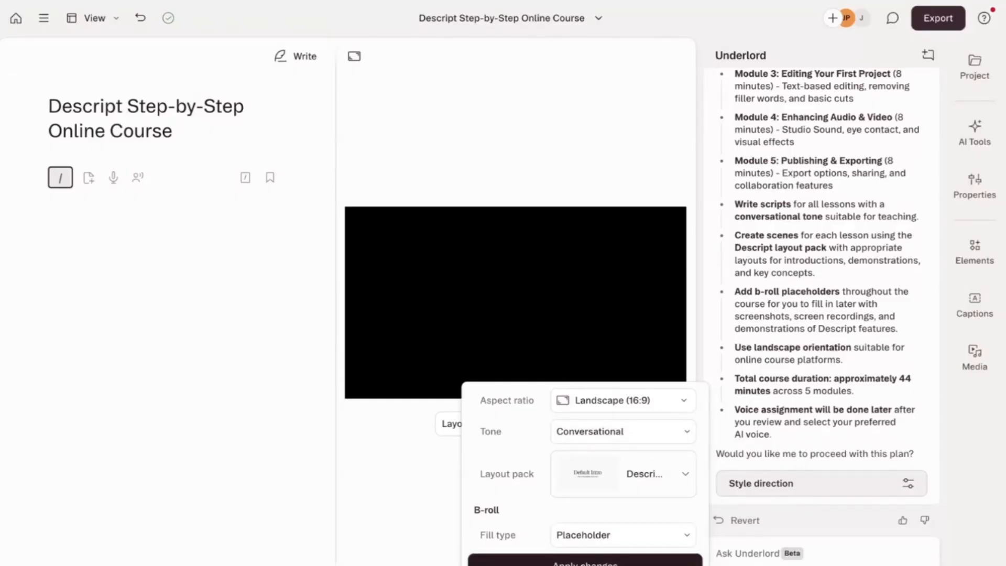
pyautogui.click(584, 561)
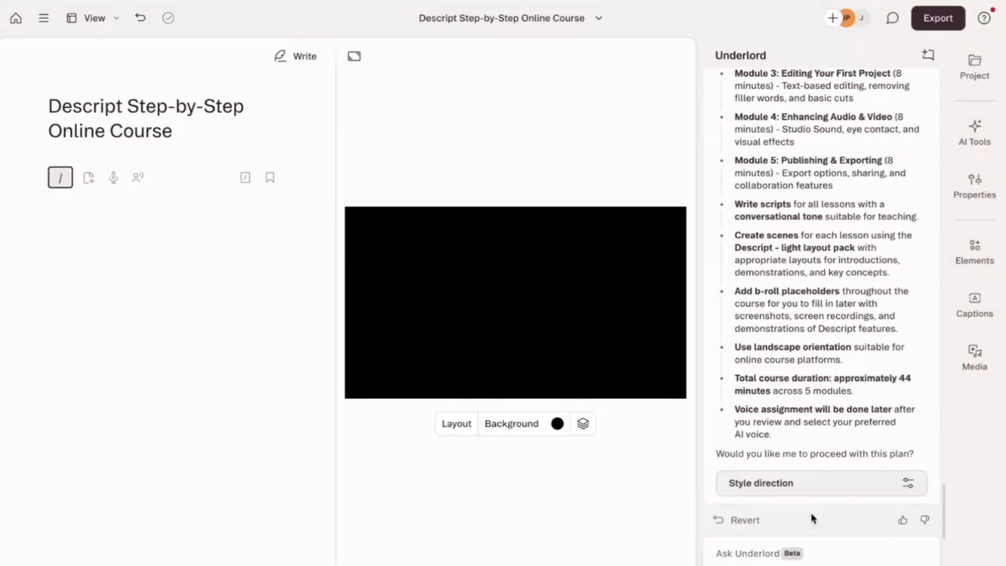
# Tell Underlord to proceed with the course plan by sending the message "lets continue"
pyautogui.click(738, 557)
pyautogui.write('lets continue')
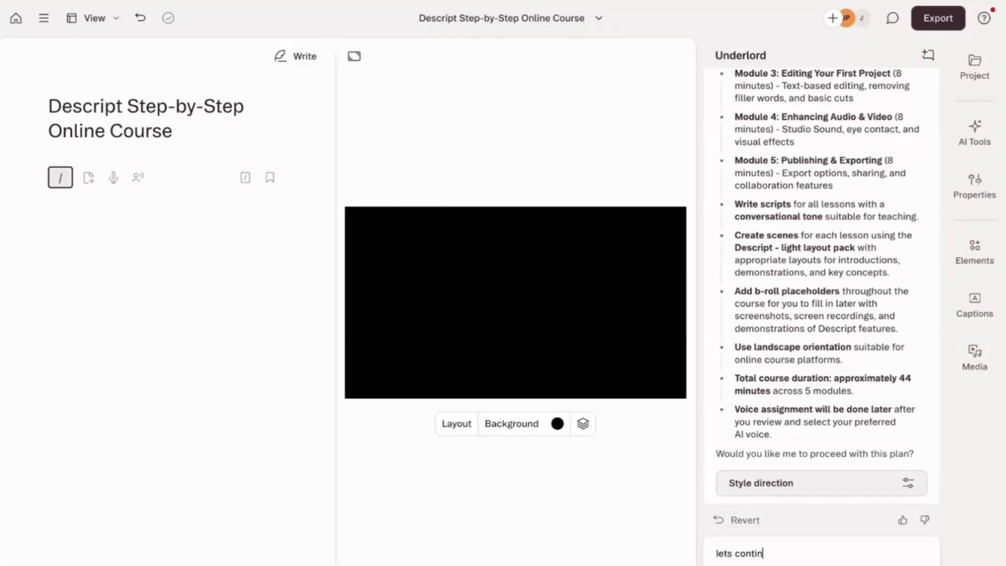
pyautogui.press('Return')
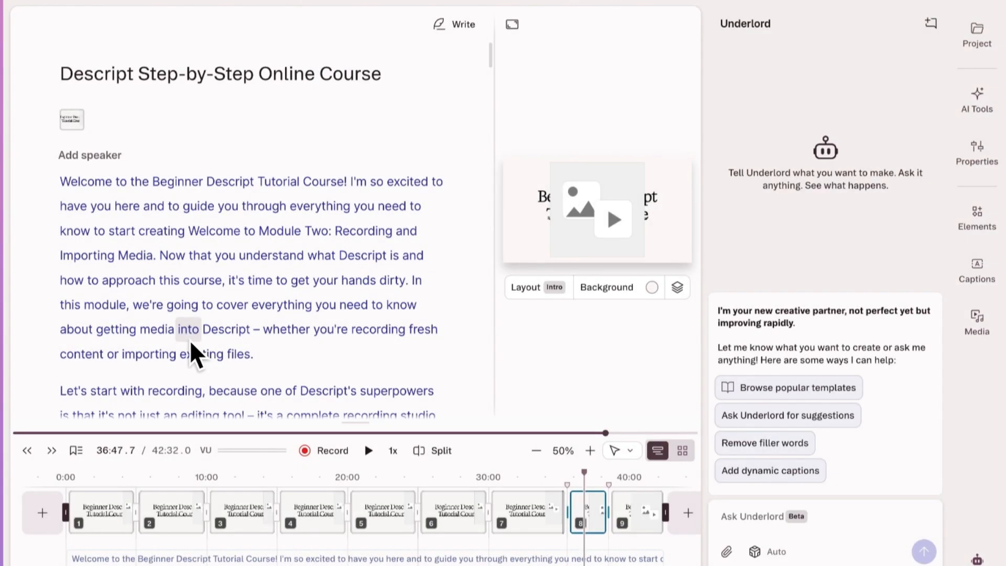
# Look through the generated course script, the media placeholder in scene 8 and the timeline
pyautogui.scroll(-10, 192, 342)
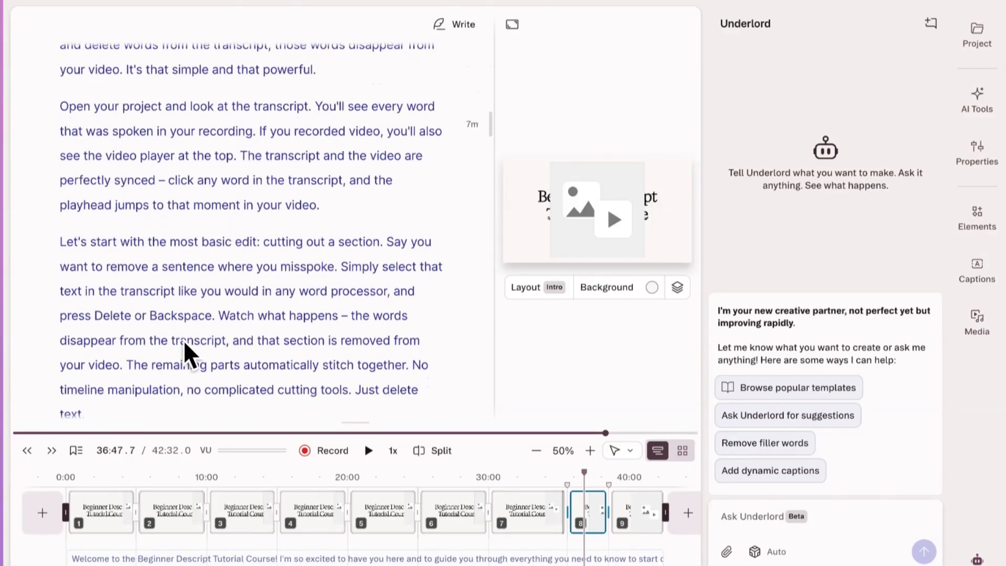
pyautogui.scroll(15, 161, 242)
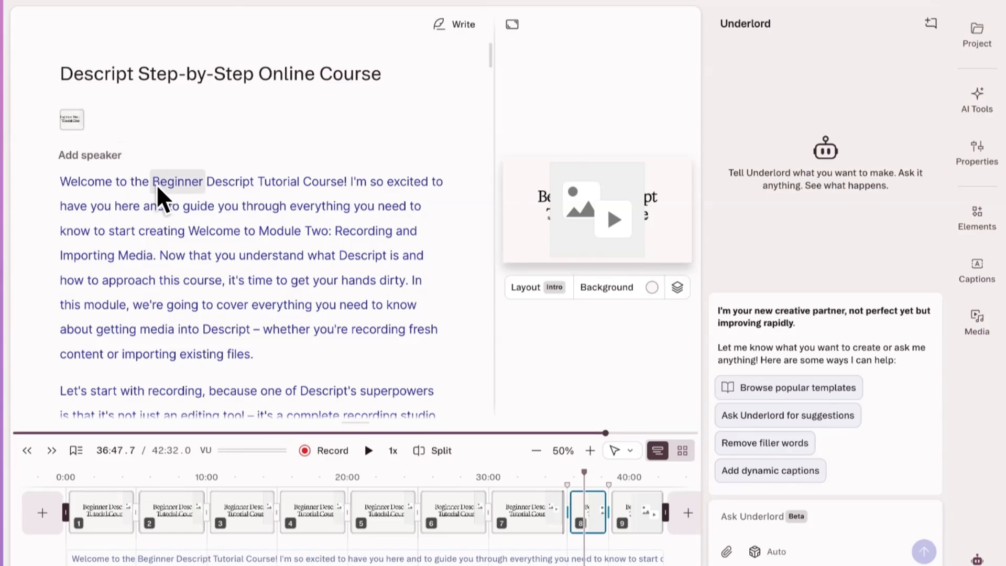
pyautogui.click(608, 196)
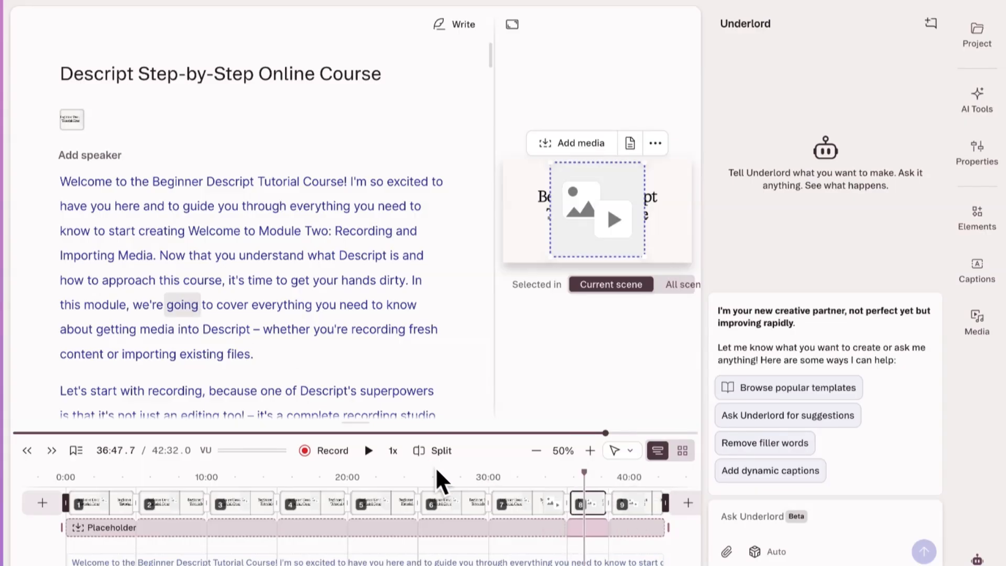
pyautogui.scroll(-10, 367, 251)
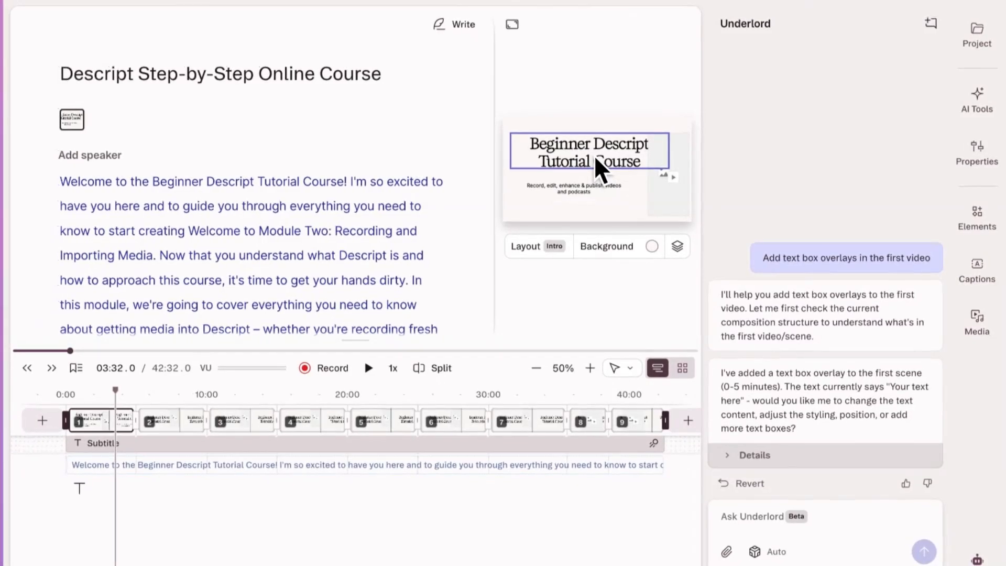
# Ask Underlord to "make the text color navy blue and add a border to the text box" and send the message
pyautogui.click(674, 202)
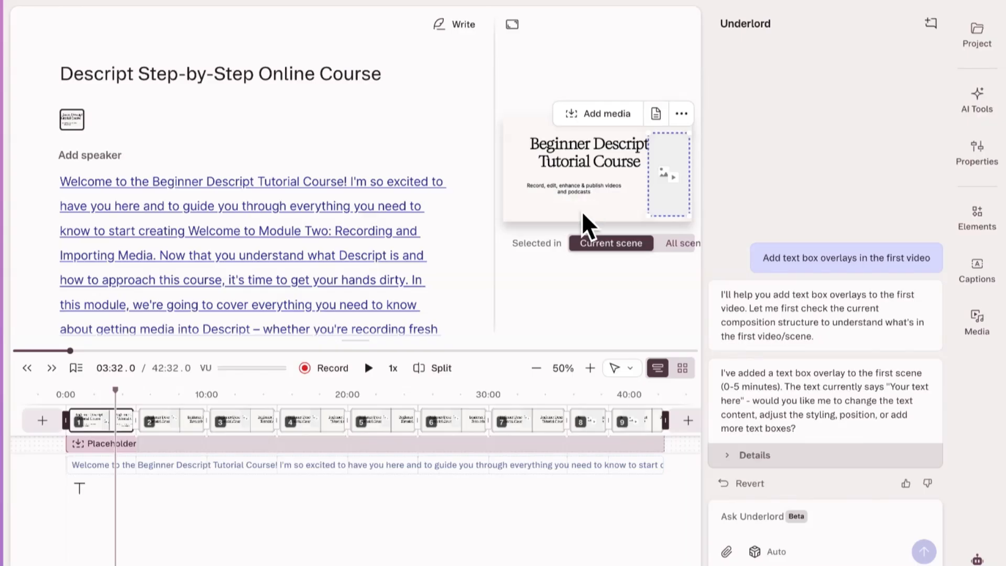
pyautogui.click(751, 516)
pyautogui.write('make the')
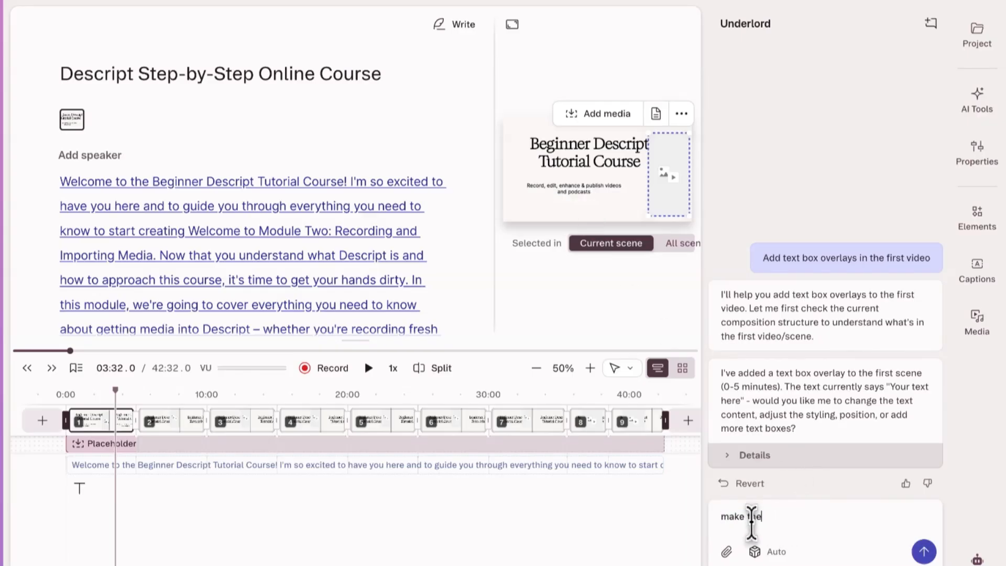
pyautogui.write('color navy blue and ')
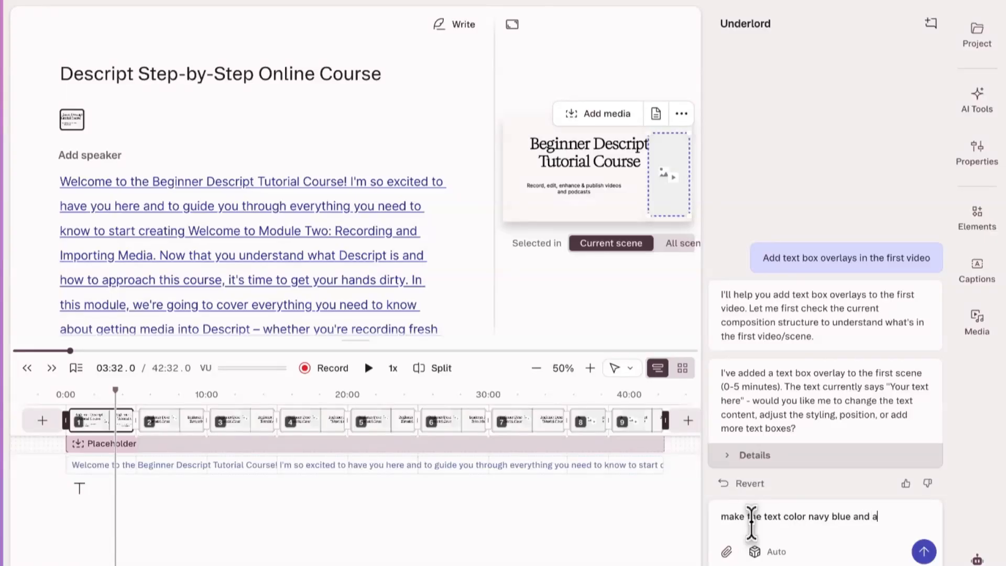
pyautogui.write('add a border ot')
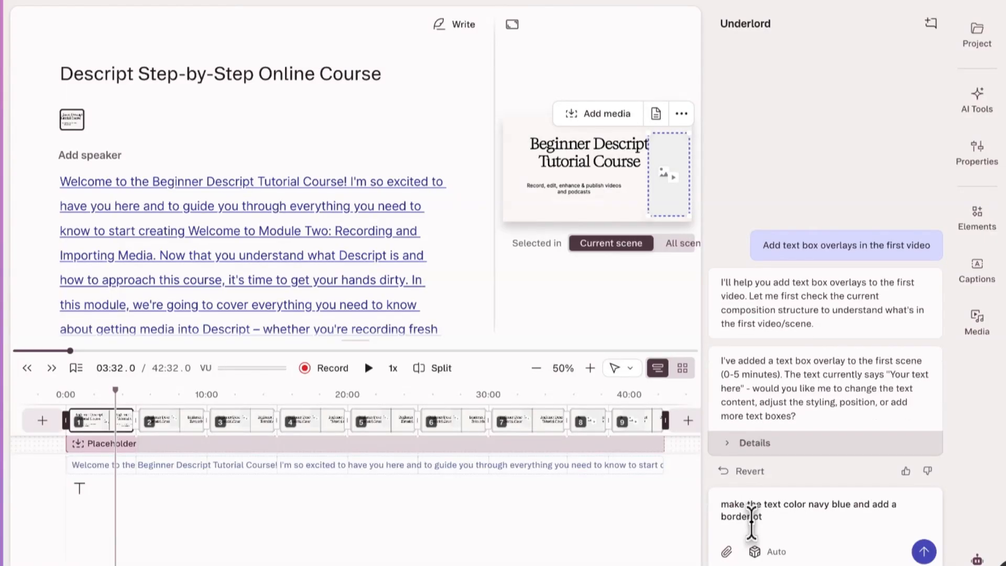
pyautogui.write(' htthe tet')
pyautogui.press('BackSpace')
pyautogui.write('xt box')
pyautogui.press('Return')
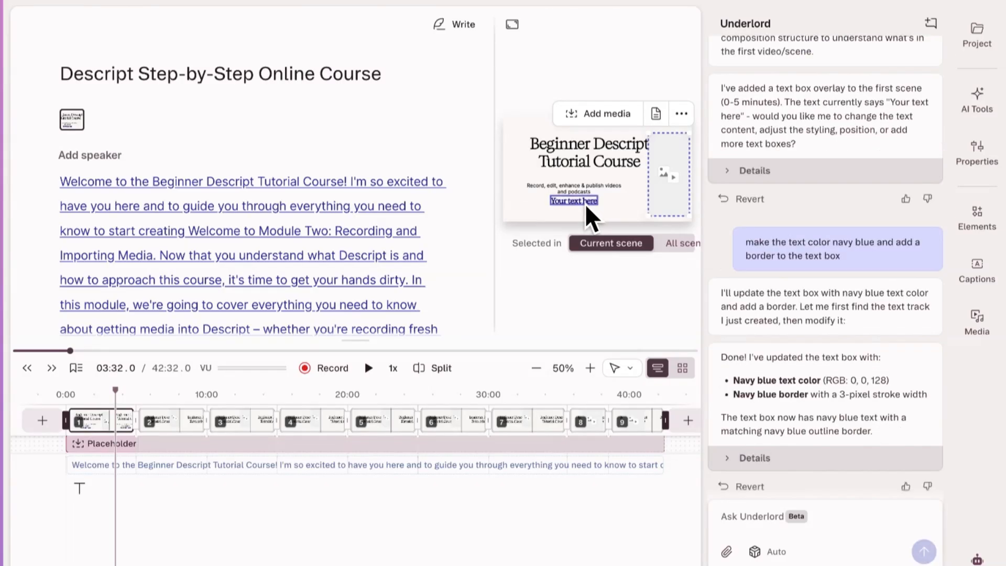
# Replace the text box's sample text with "By. Instructor Name" and move it below the subtitle, near the slide's lower left corner
pyautogui.click(584, 203)
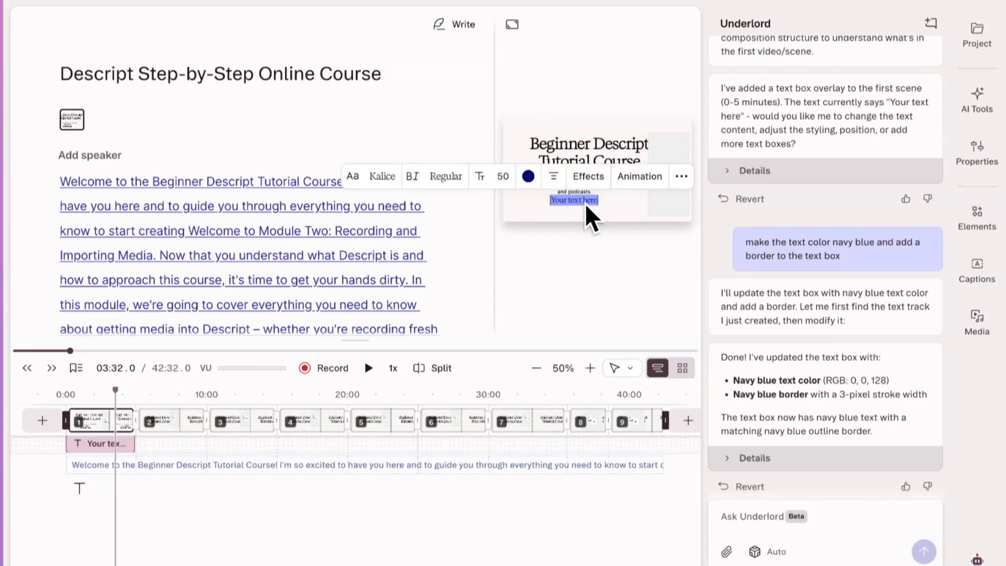
pyautogui.write('By. Instructor Name')
pyautogui.moveTo(575, 205); pyautogui.dragTo(555, 210)
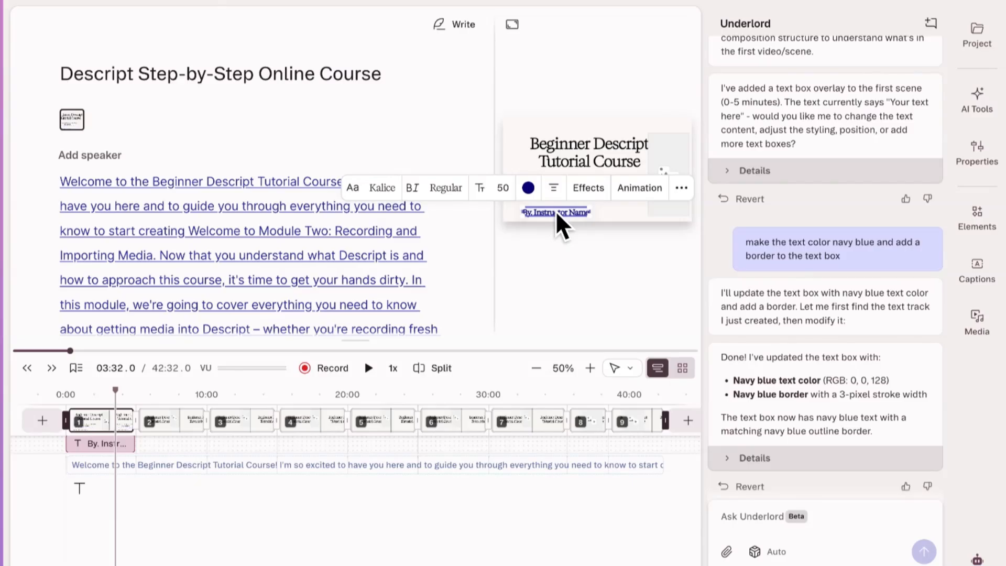
pyautogui.hscroll(1, 602, 443)
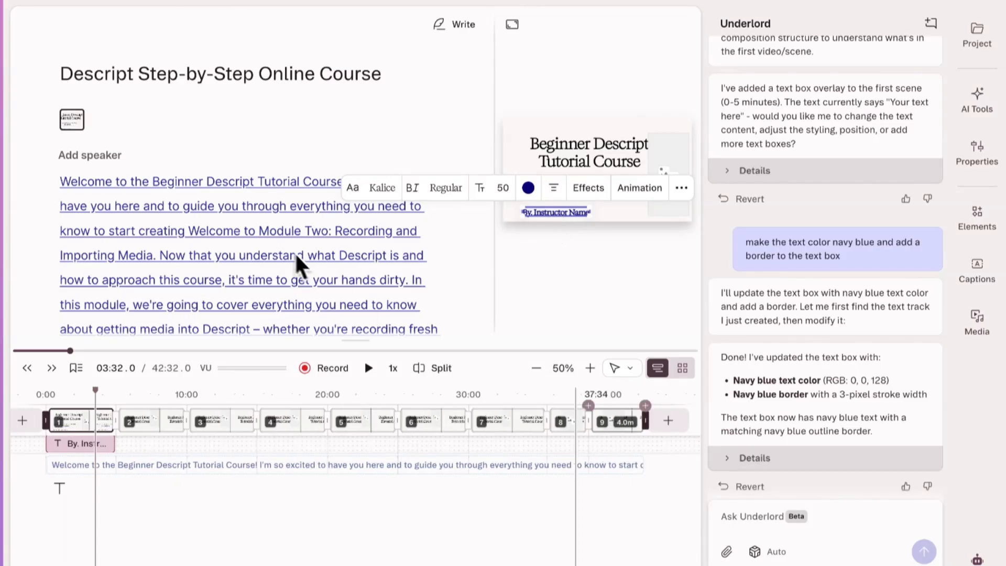
pyautogui.click(624, 159)
pyautogui.click(629, 215)
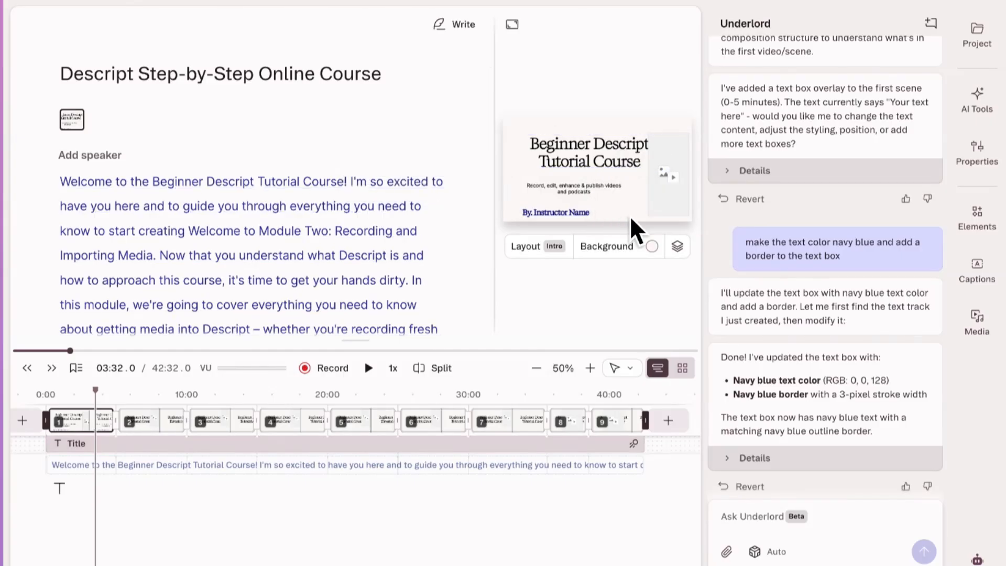
# Look over the intro slide's media placeholder, the course script and the video export settings, including the destination
pyautogui.click(668, 205)
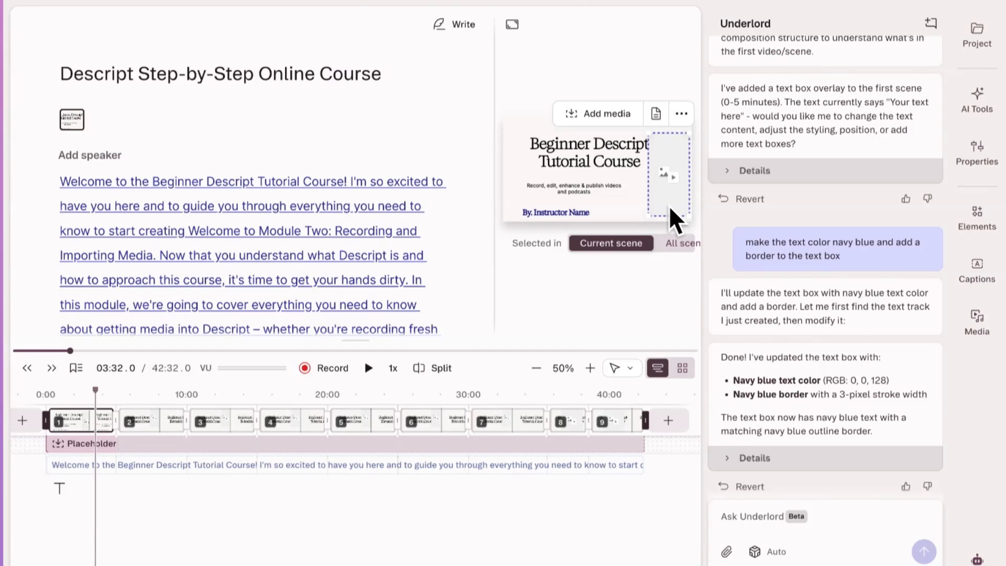
pyautogui.scroll(-20, 262, 253)
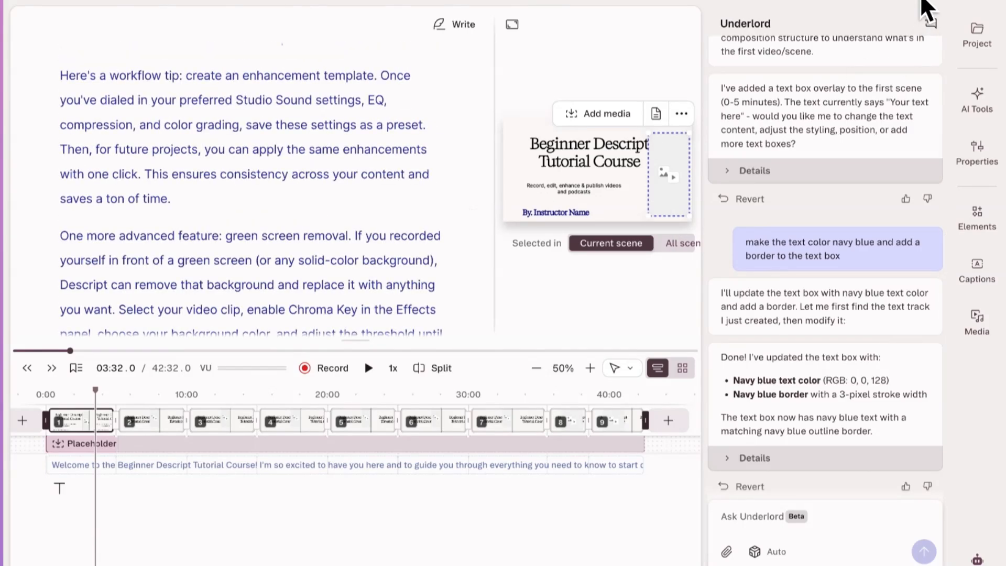
pyautogui.click(922, 2)
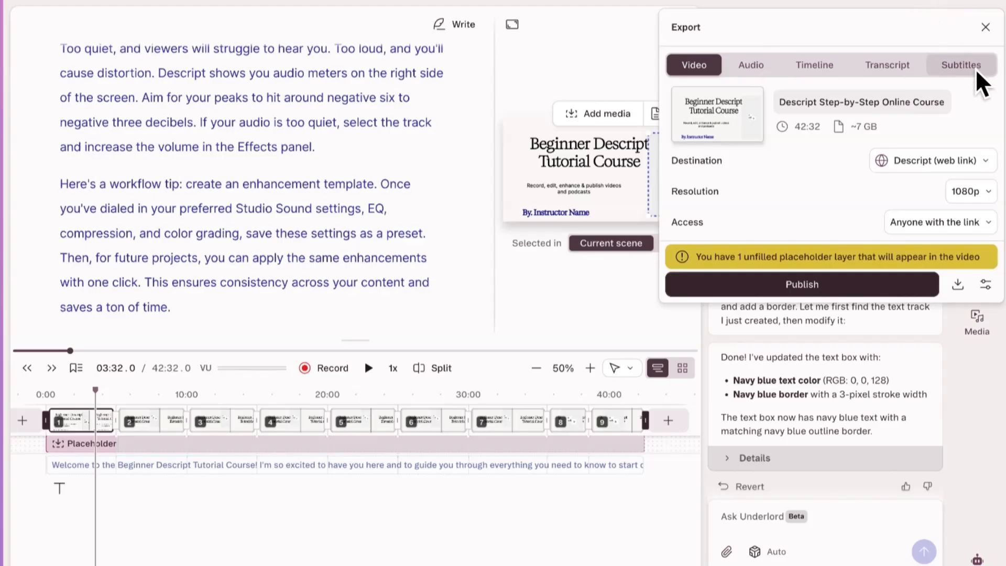
pyautogui.click(947, 163)
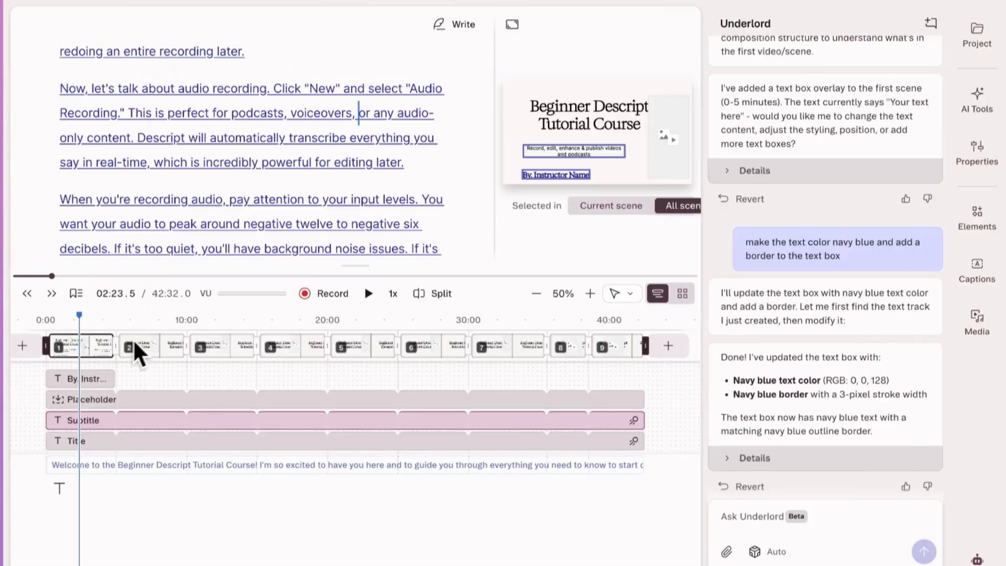
# Inspect the instructor name and title tracks in the timeline, and view the title shown in scene 2
pyautogui.click(68, 381)
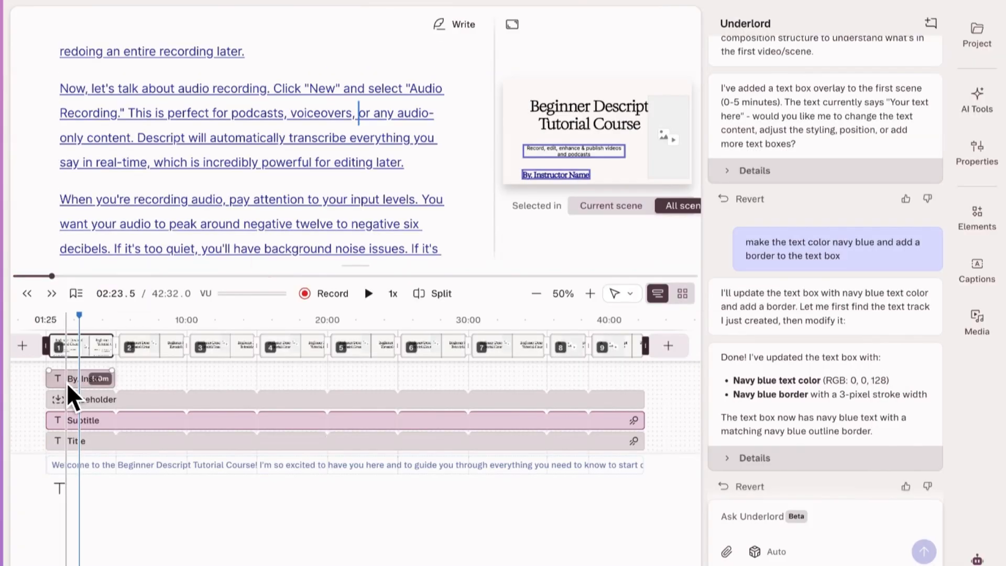
pyautogui.click(87, 442)
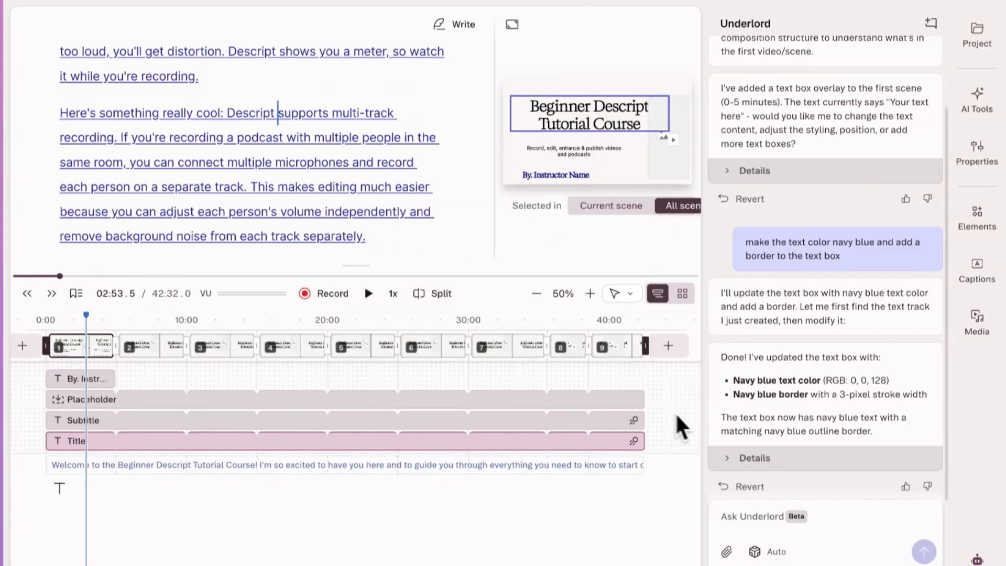
pyautogui.click(141, 354)
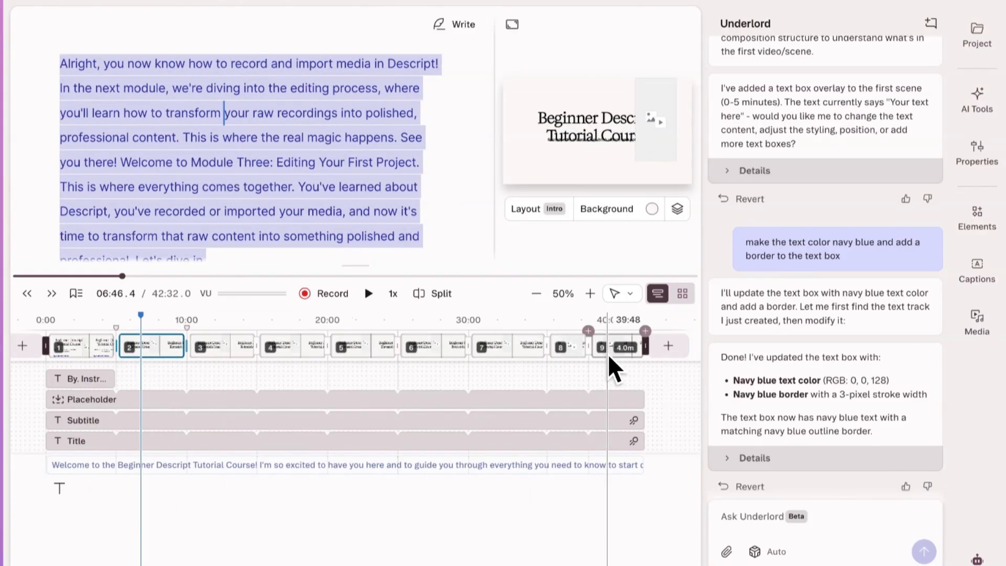
# Send Underlord the request "Change the title in scenes two through nine to reflect the content script."
pyautogui.click(744, 523)
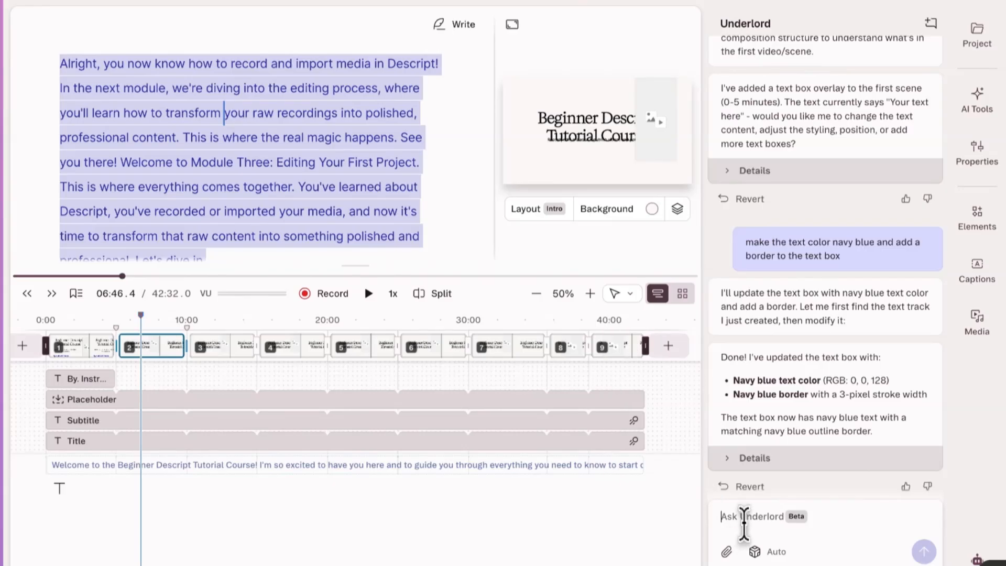
pyautogui.write('Change the ')
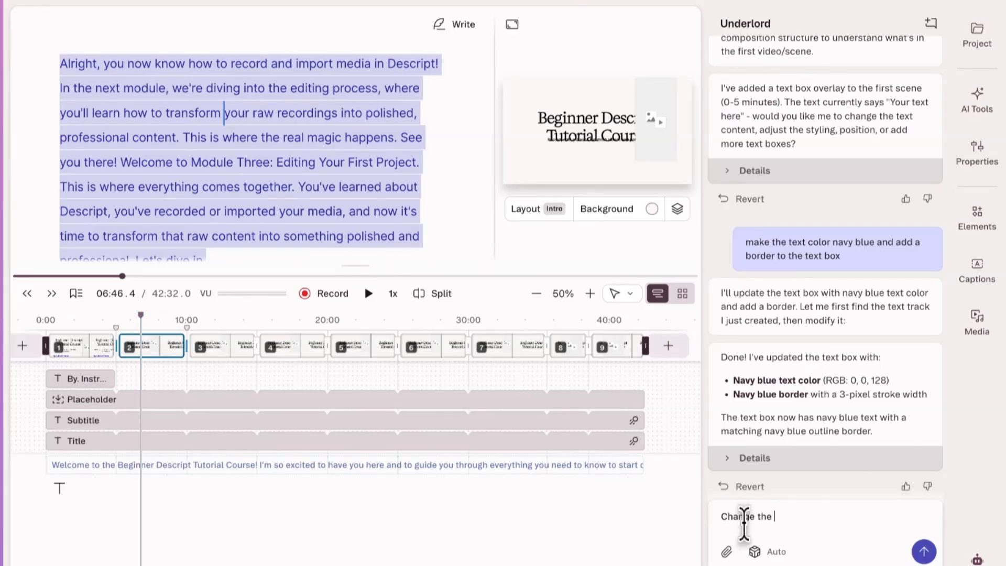
pyautogui.write('title in scenes two through nin')
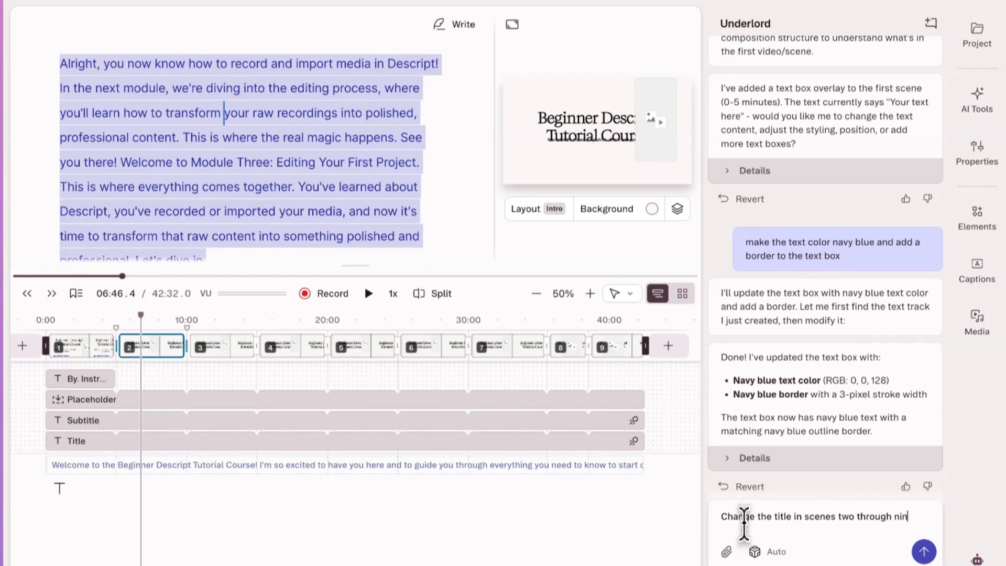
pyautogui.write('e to reflect the content script.')
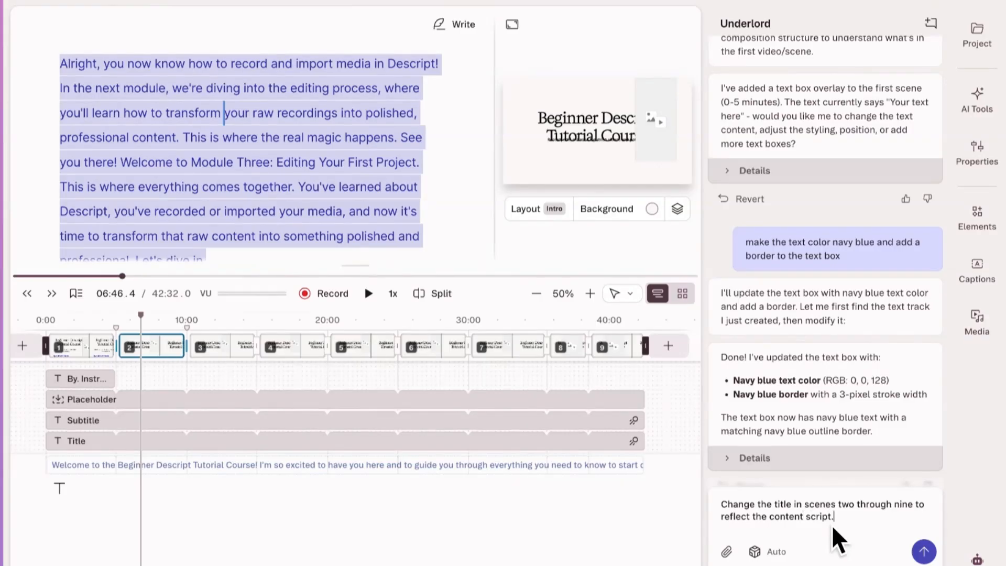
pyautogui.press('Return')
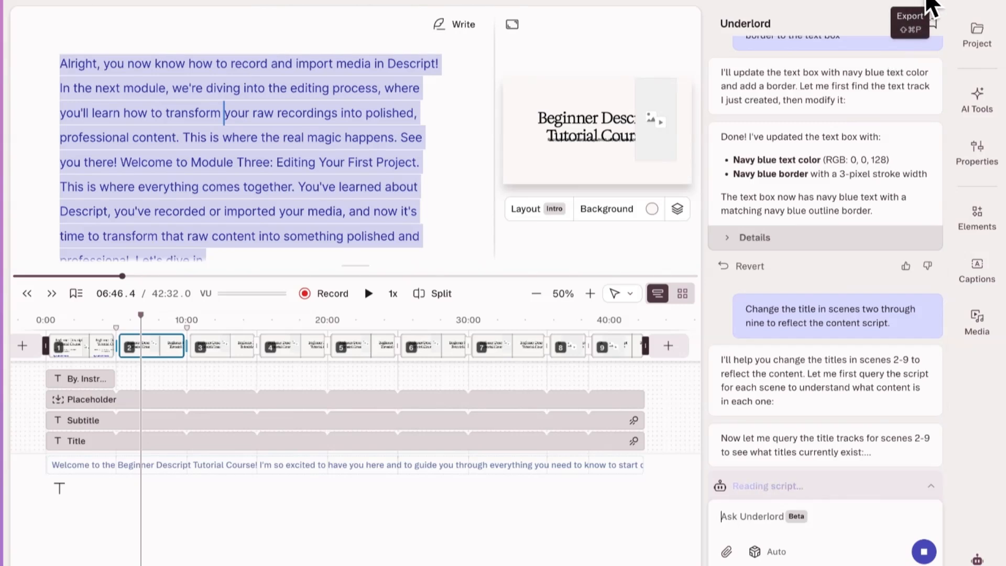
# Select scene 1 and review the video export settings with Local export as the destination, including the available export options, then close them
pyautogui.click(929, 2)
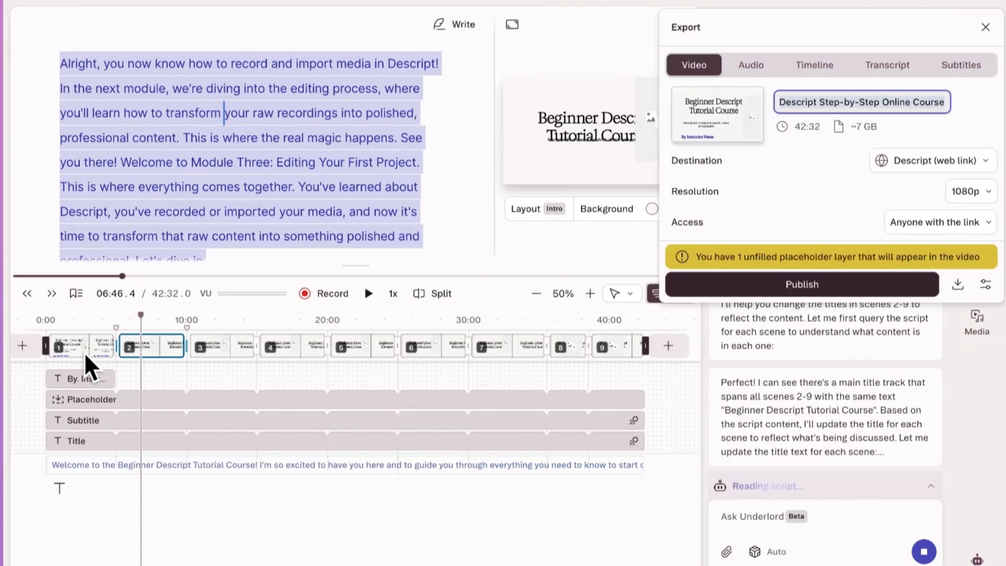
pyautogui.press('Escape')
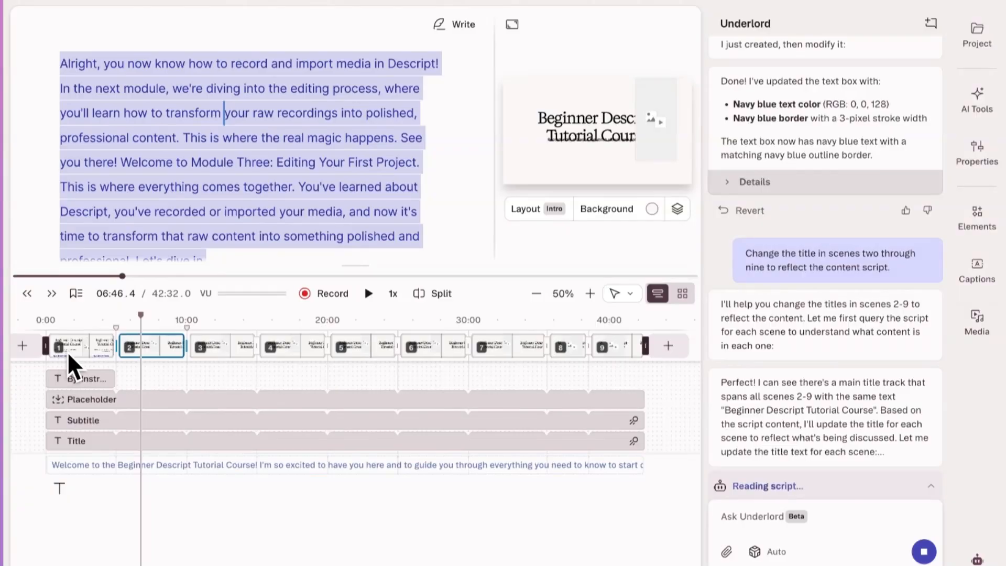
pyautogui.click(83, 350)
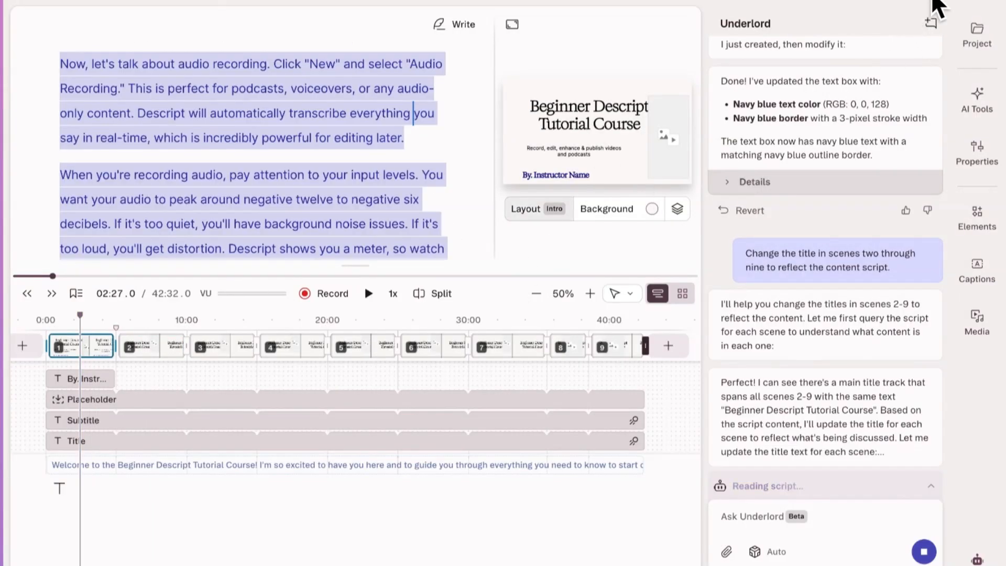
pyautogui.click(934, 2)
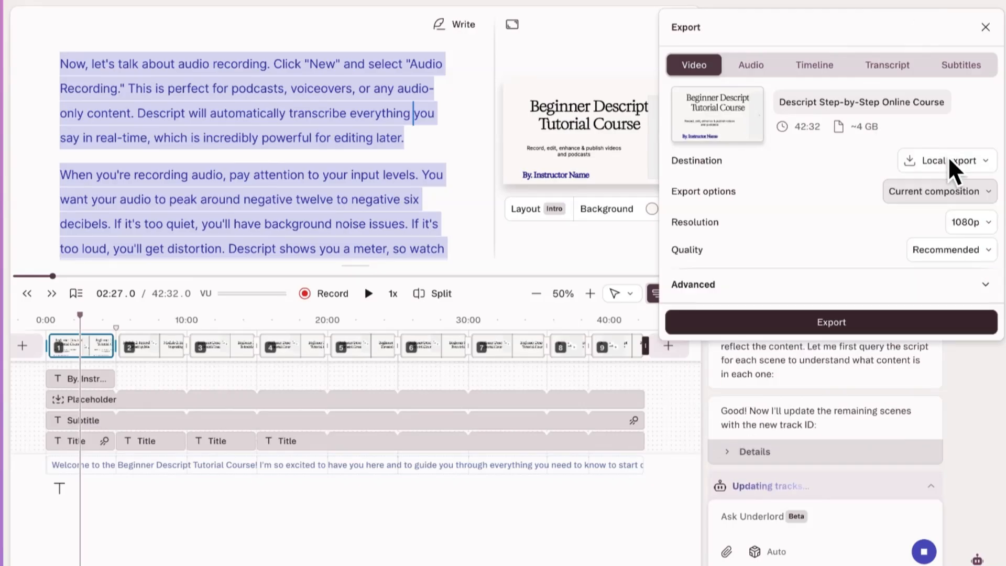
pyautogui.click(950, 189)
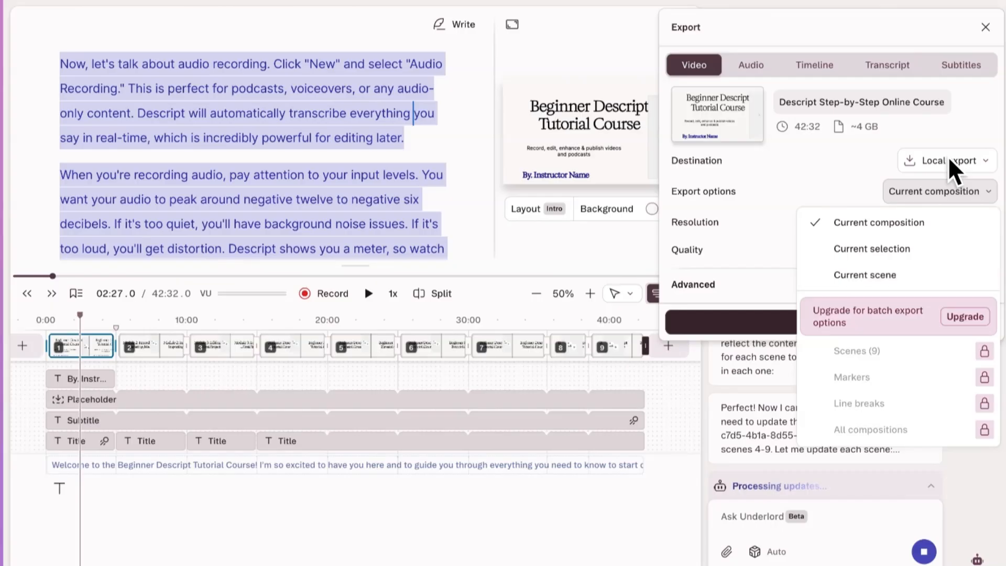
pyautogui.press('Escape')
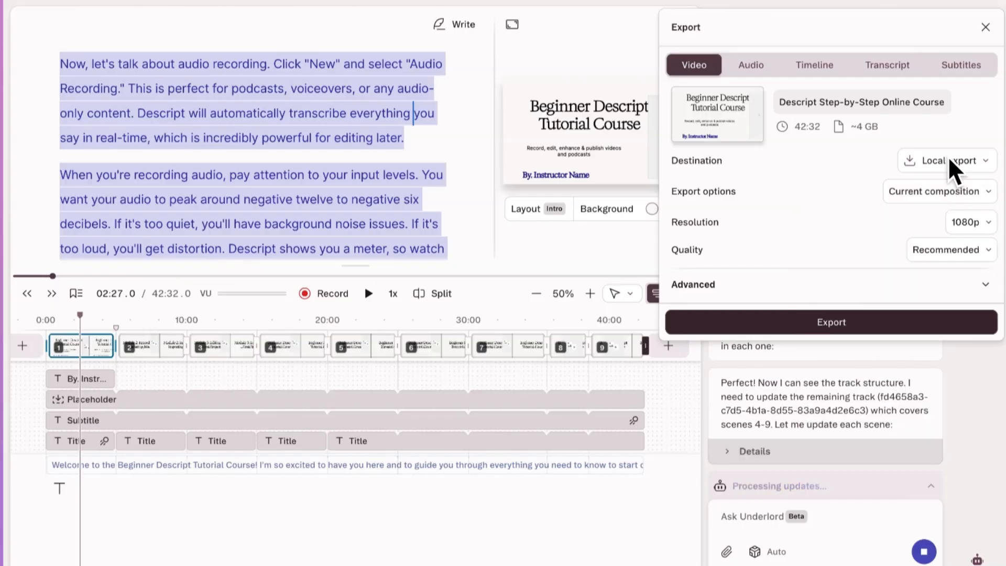
pyautogui.press('Escape')
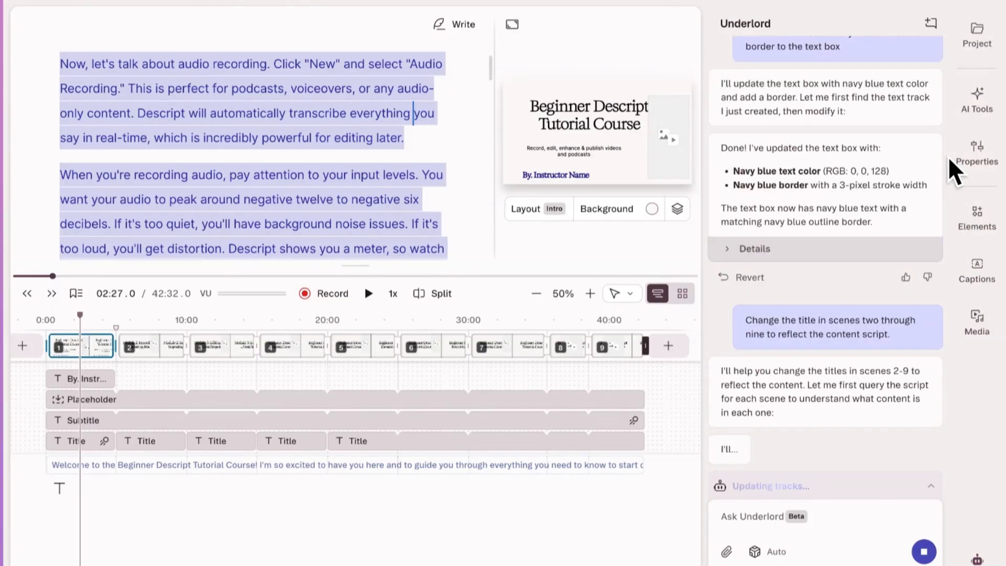